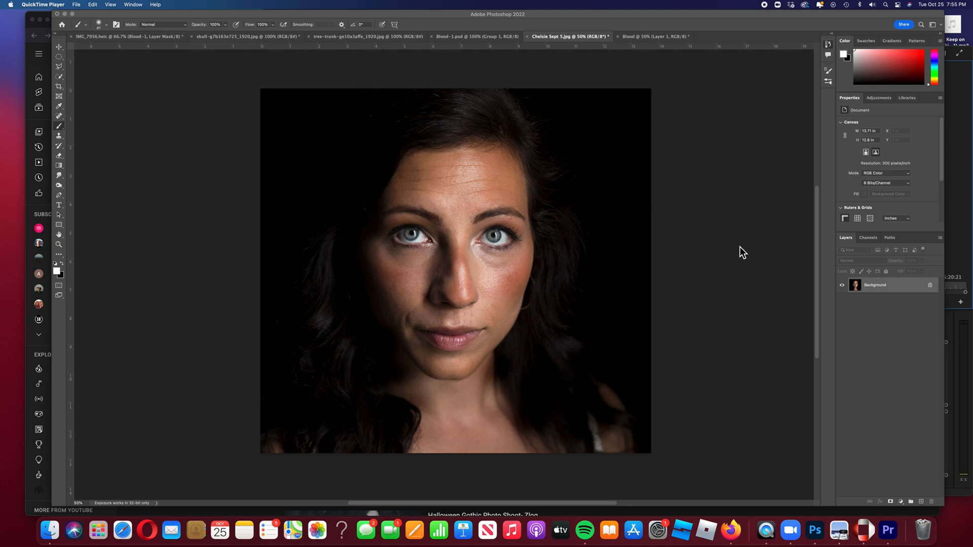
Duplicate the portrait's Background layer as 'Background copy'.
right_click(895, 288)
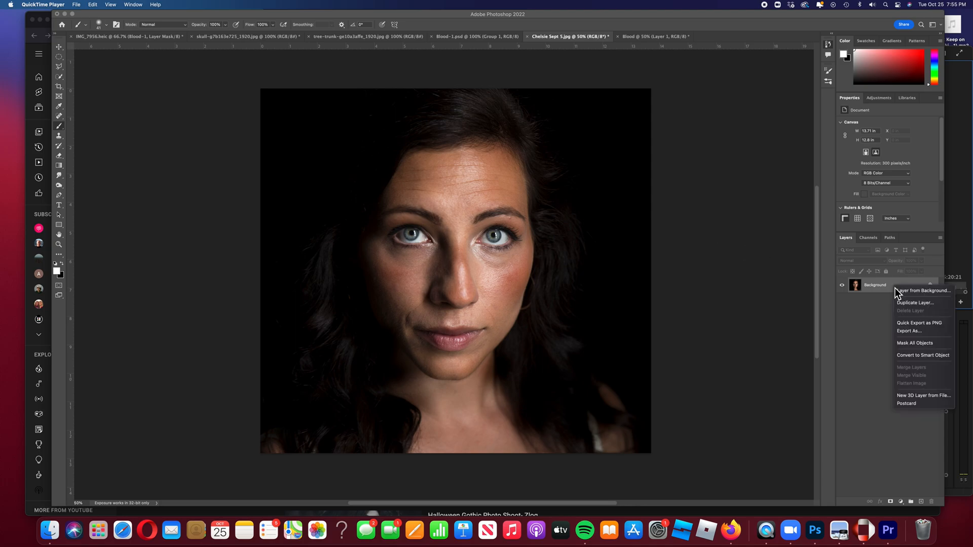
left_click(912, 303)
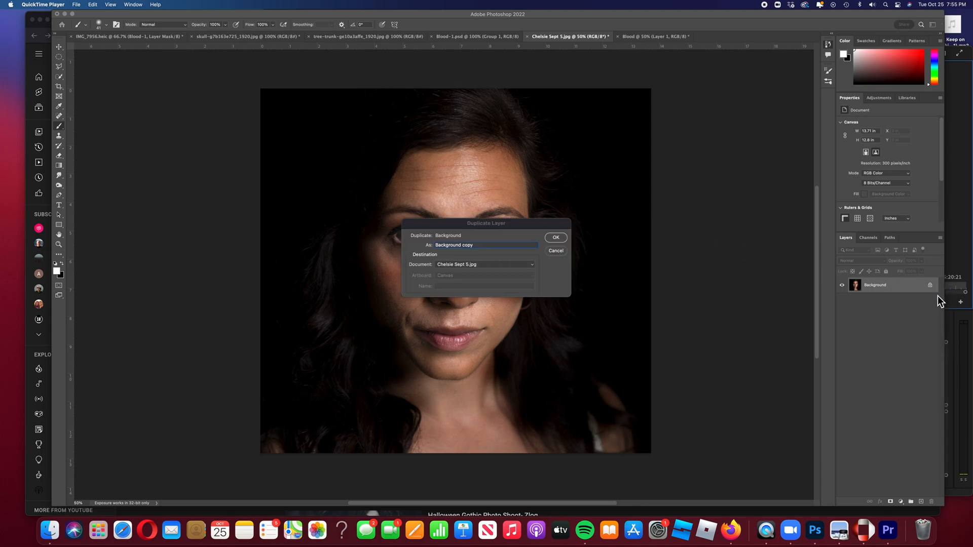
left_click(557, 238)
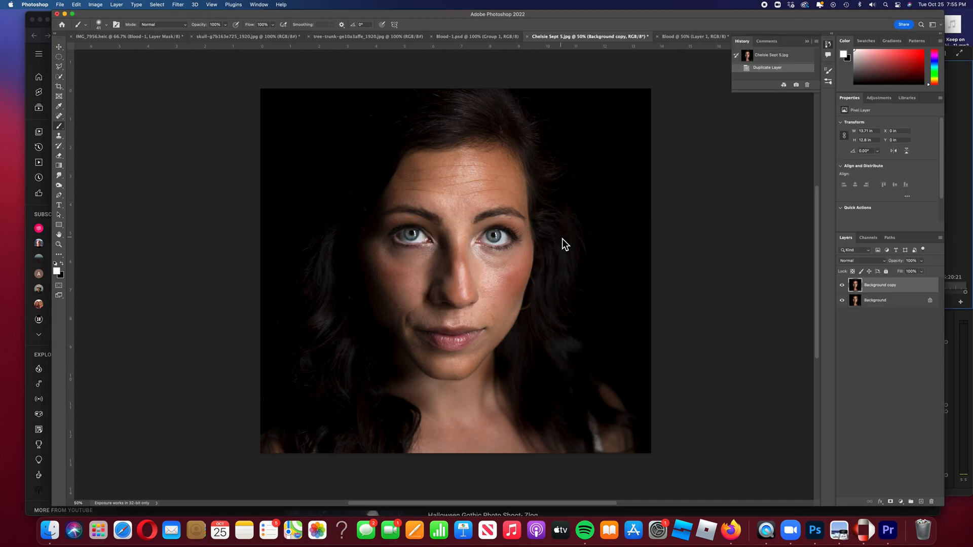
Place the skull JPG as an embedded layer and lower its opacity to 57%.
left_click(61, 6)
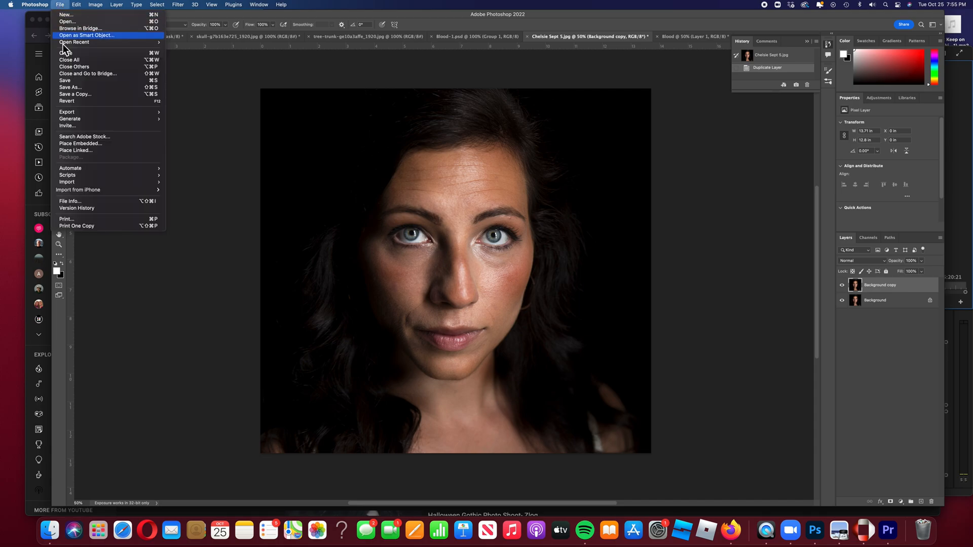
left_click(81, 144)
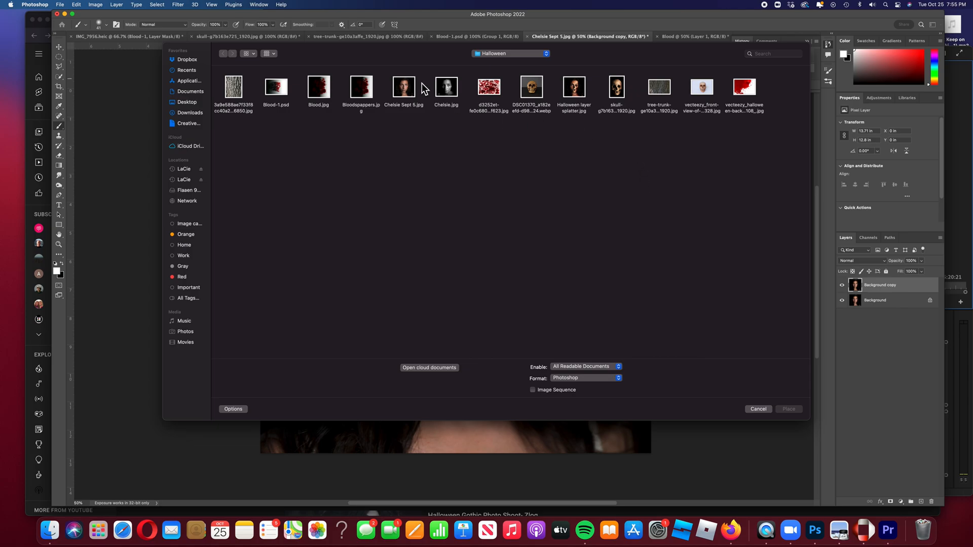
left_click(621, 90)
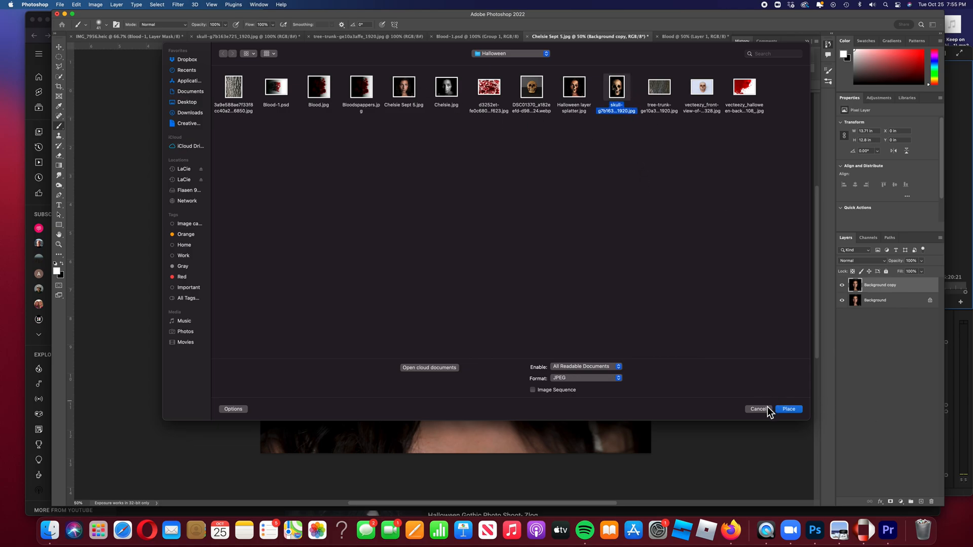
left_click(796, 411)
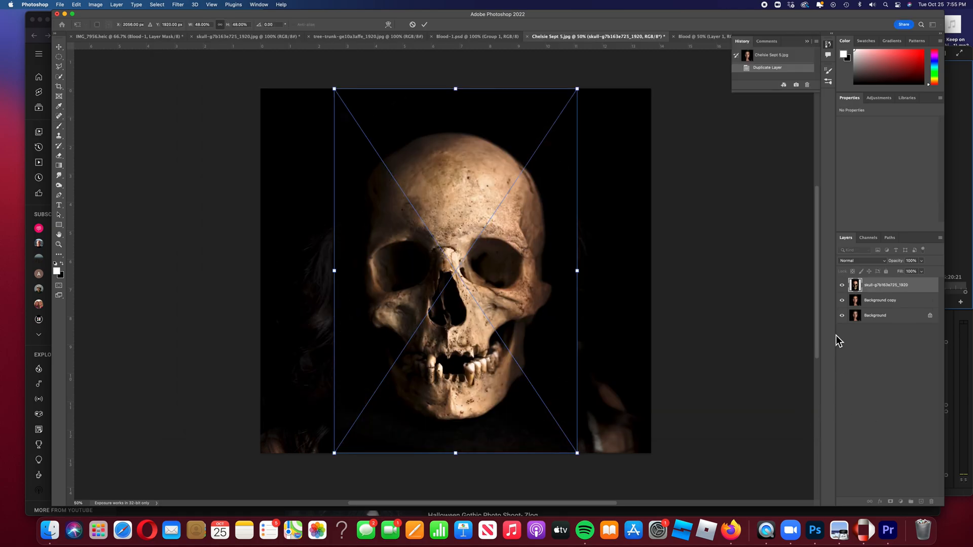
left_click(922, 262)
left_click_drag(911, 273, 907, 272)
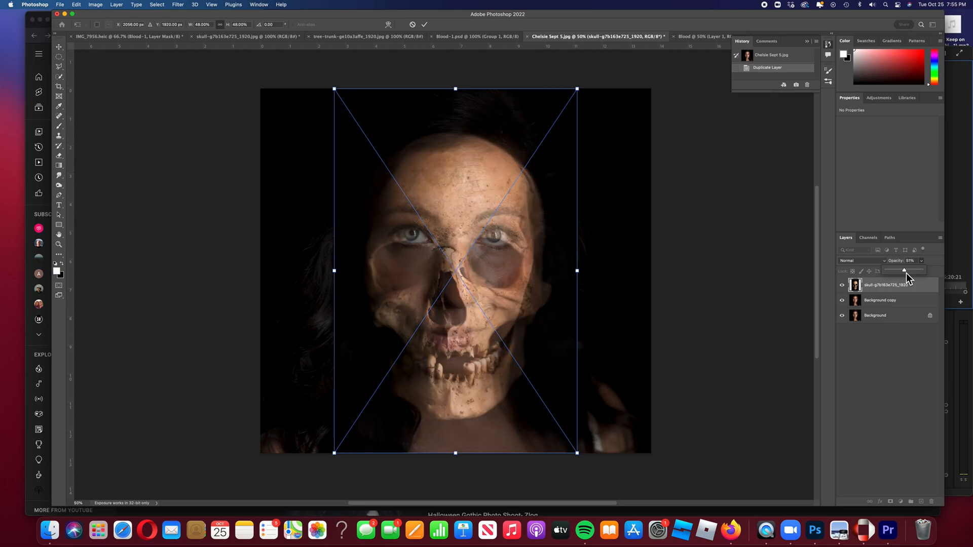
Scale the skull to about 38% and position it over the woman's face.
left_click_drag(488, 221, 485, 195)
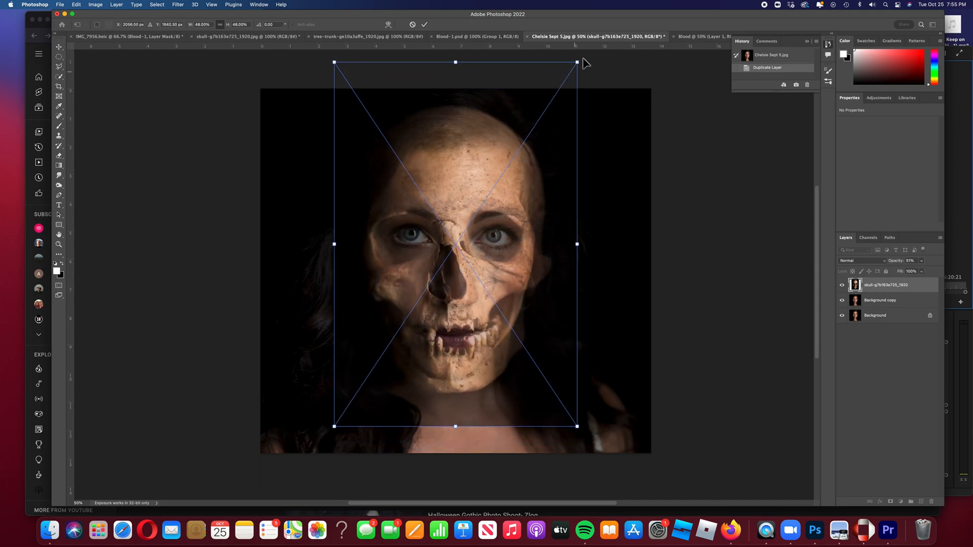
left_click_drag(579, 64, 552, 101)
left_click_drag(474, 163, 493, 145)
left_click_drag(569, 86, 552, 123)
left_click_drag(496, 158, 510, 146)
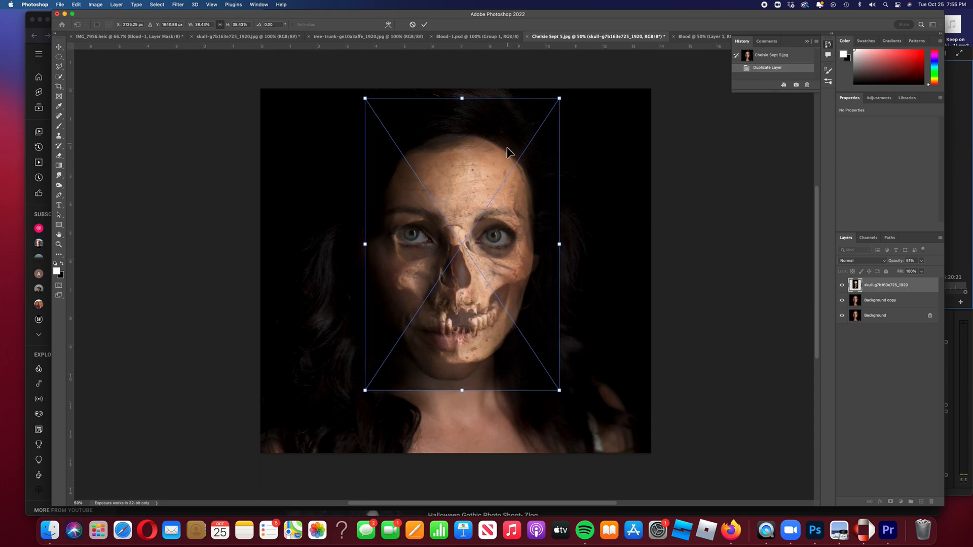
Warp the skull's jaw, sides, top corners and eye areas to fit the face, then commit.
right_click(470, 199)
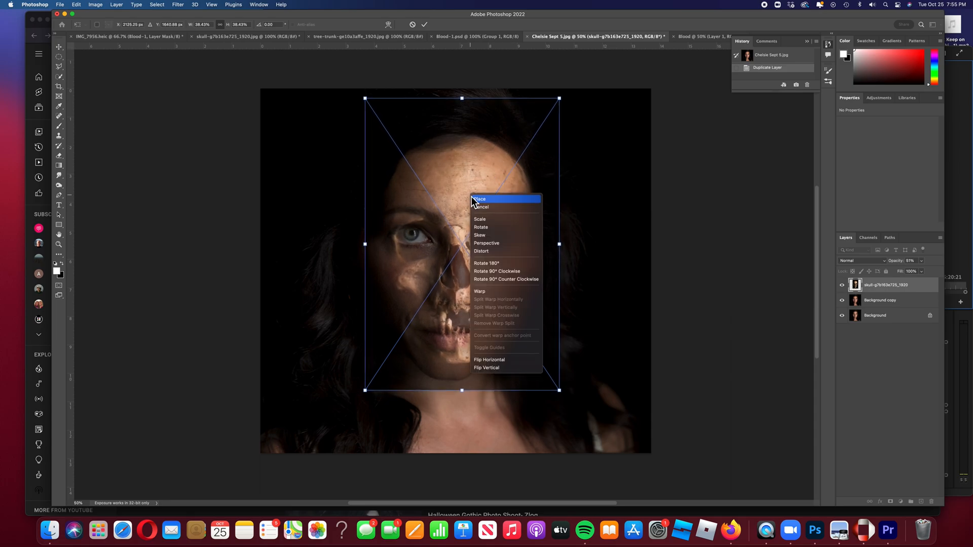
left_click(485, 292)
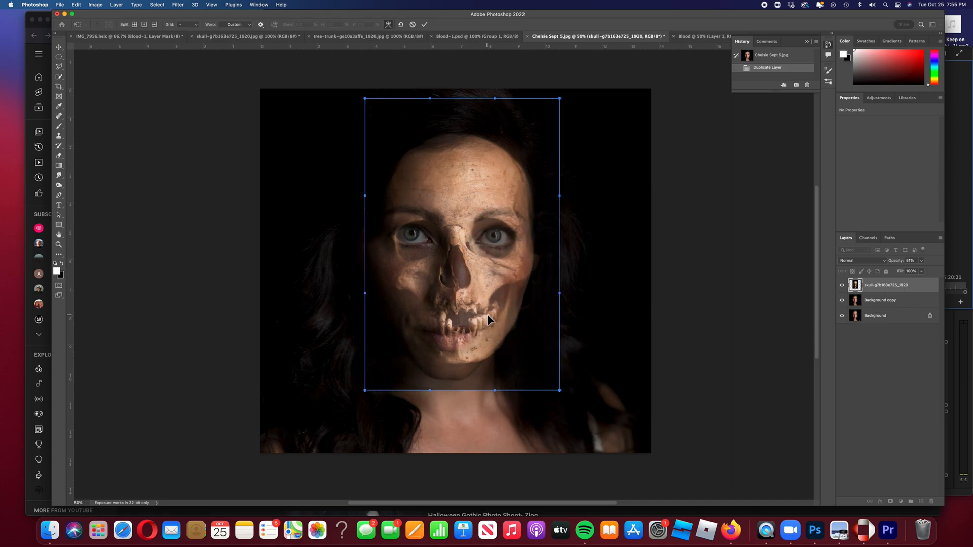
left_click_drag(446, 389, 430, 411)
left_click_drag(558, 258, 563, 258)
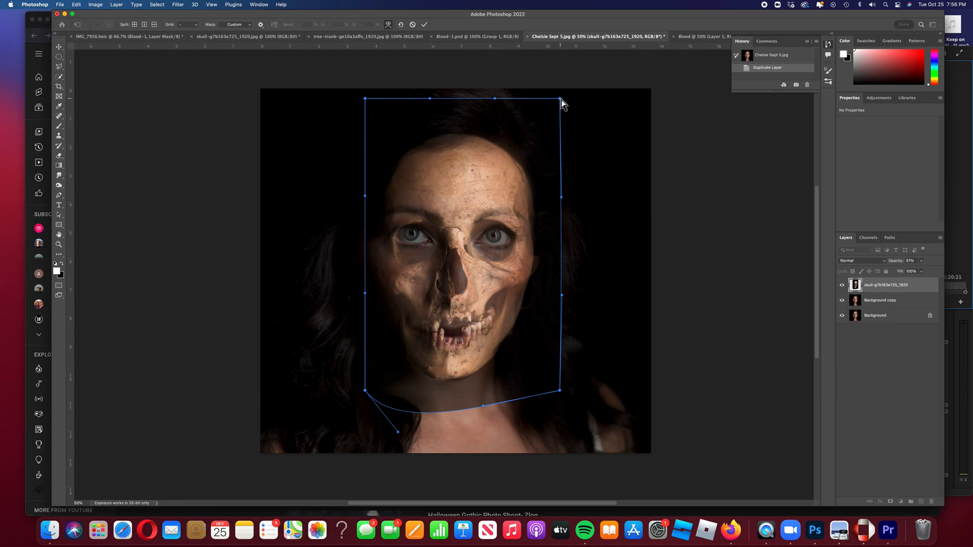
left_click_drag(366, 99, 355, 128)
mouse_move(470, 101)
left_mouse_down()
mouse_move(473, 130)
mouse_move(473, 109)
mouse_move(473, 118)
left_mouse_up()
left_click_drag(561, 99, 542, 51)
left_click_drag(450, 218, 448, 212)
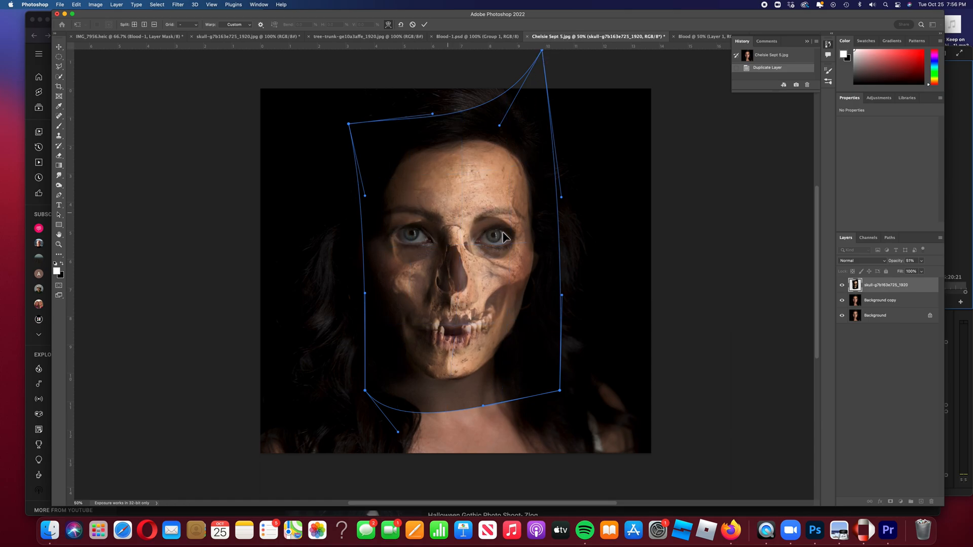
left_click_drag(522, 236, 527, 237)
left_click_drag(390, 231, 388, 229)
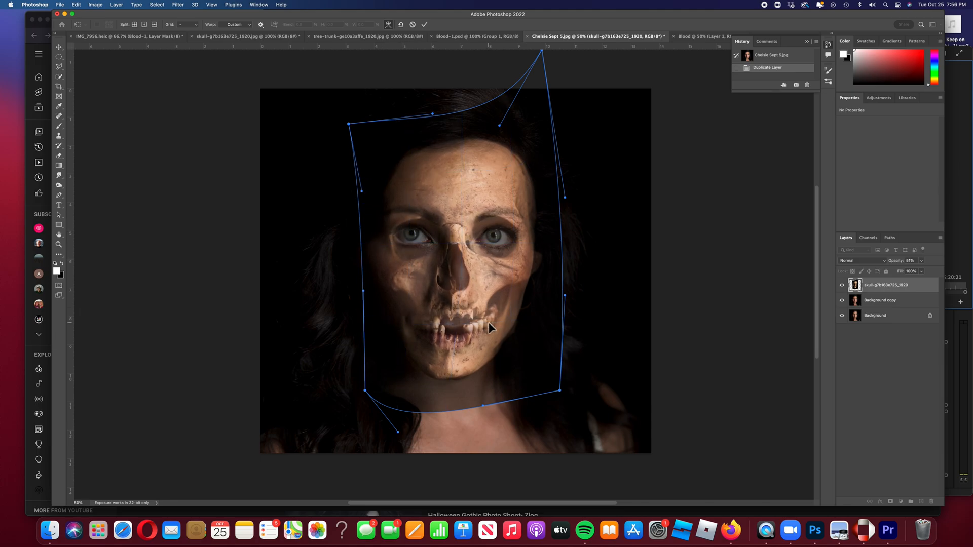
left_click(425, 26)
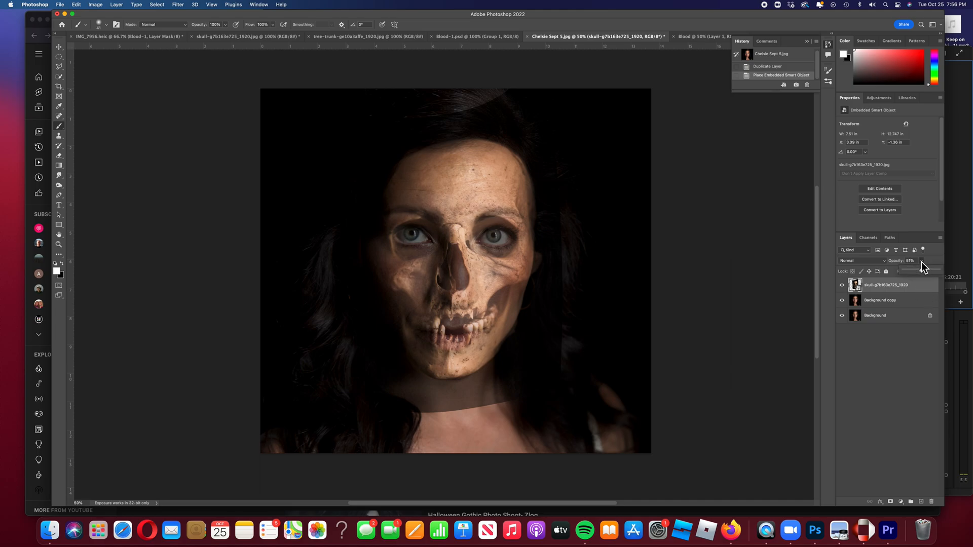
Return the skull layer to 100% opacity and add a layer mask.
left_click_drag(942, 274, 945, 275)
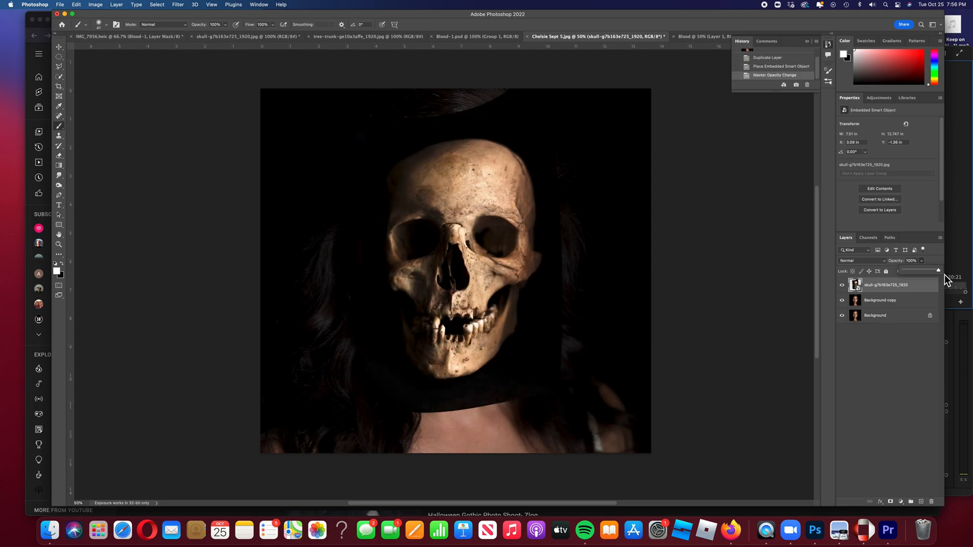
left_click(890, 501)
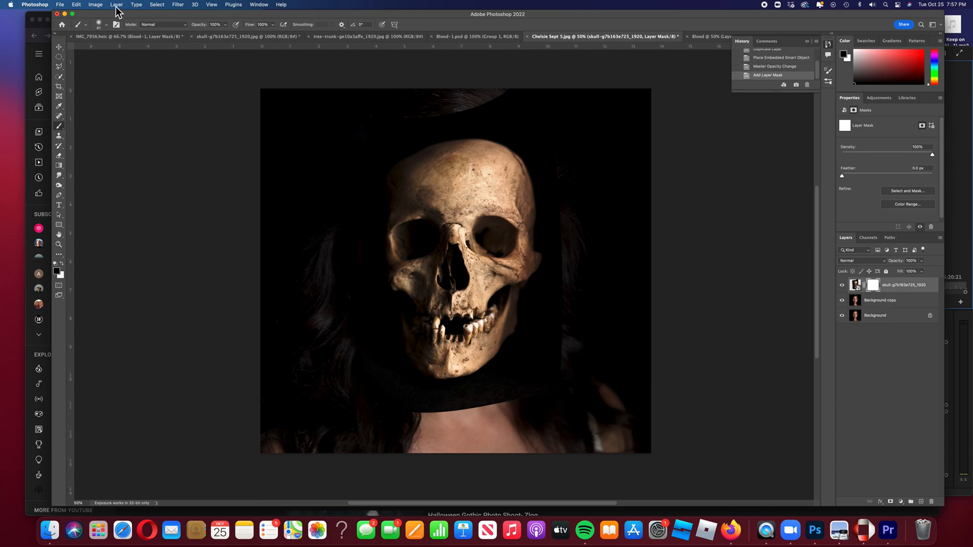
Invert the skull's layer mask to black via Image > Adjustments > Invert, keeping black foreground.
left_click(97, 5)
mouse_move(105, 27)
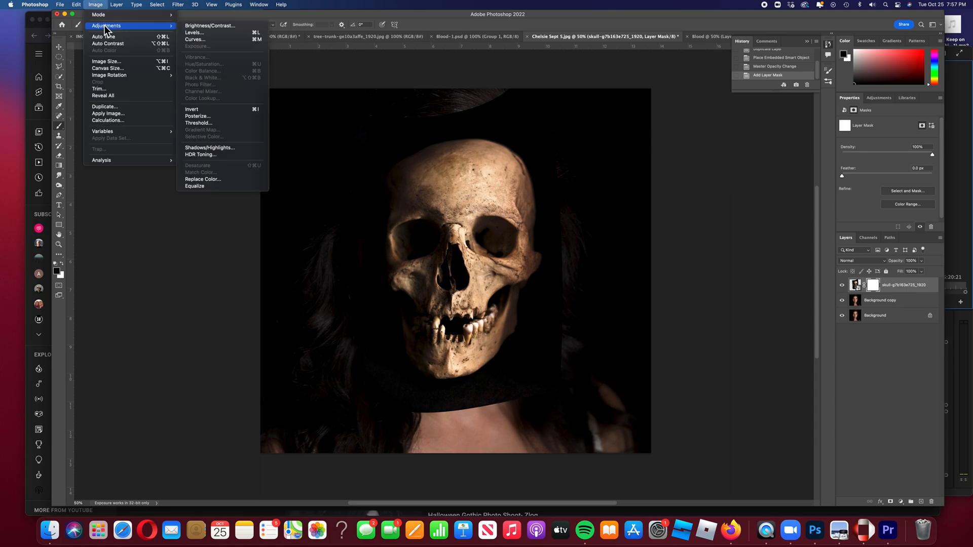
left_click(197, 111)
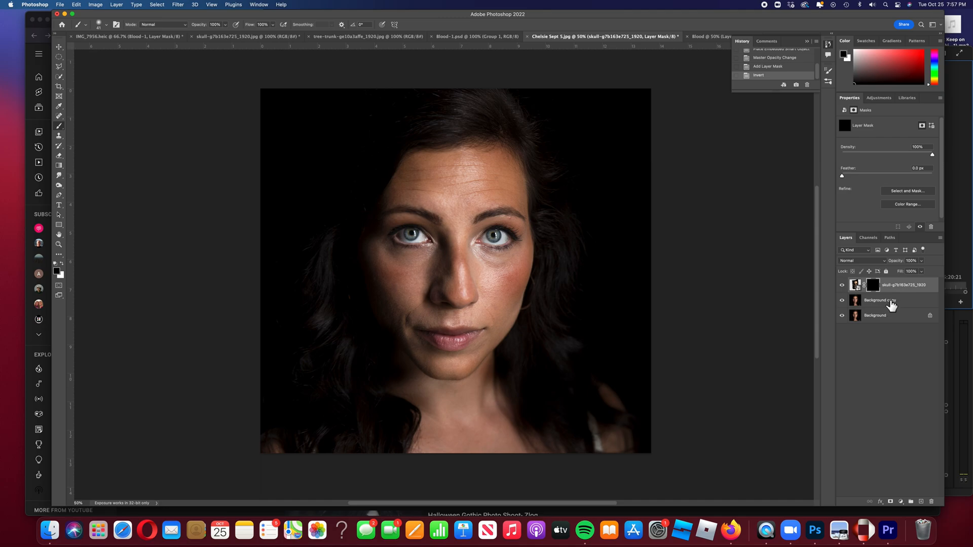
left_click(64, 264)
key("x")
Make the brush harder and test a black stroke on the skull mask.
right_click(492, 162)
left_click_drag(532, 195, 544, 195)
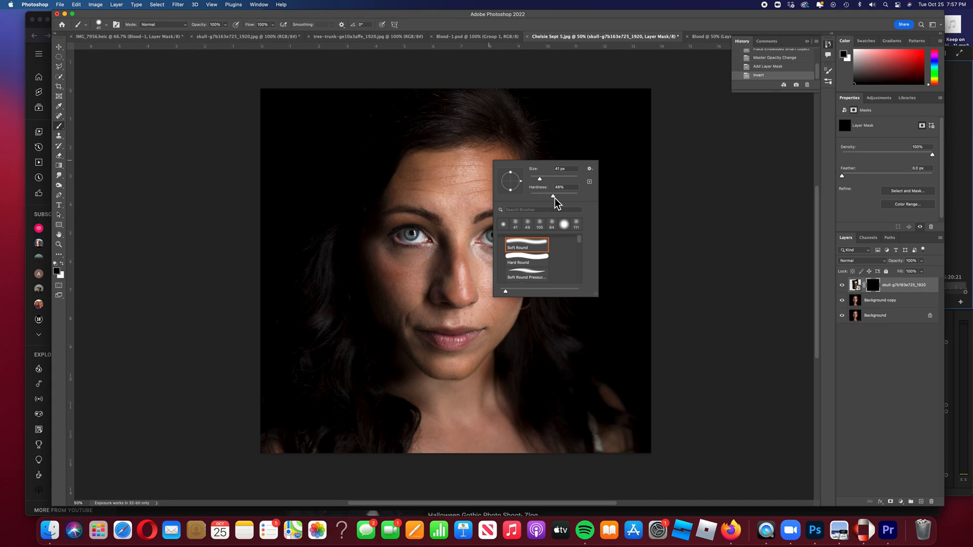
key("Tab")
left_click_drag(489, 156, 498, 158)
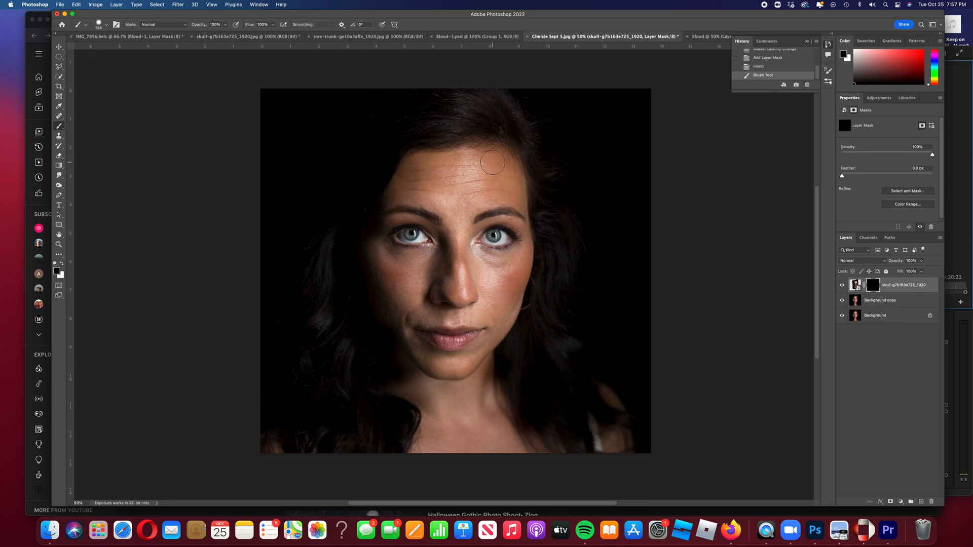
Paint white on the mask to reveal the skull over the forehead, right cheek and jaw.
left_click(62, 264)
mouse_move(488, 162)
left_mouse_down()
mouse_move(488, 191)
mouse_move(488, 166)
mouse_move(476, 257)
mouse_move(461, 280)
mouse_move(467, 242)
mouse_move(446, 300)
mouse_move(449, 370)
mouse_move(466, 368)
mouse_move(482, 343)
mouse_move(456, 363)
mouse_move(465, 334)
mouse_move(460, 346)
mouse_move(454, 309)
mouse_move(477, 256)
mouse_move(491, 172)
mouse_move(480, 156)
mouse_move(490, 156)
mouse_move(519, 175)
mouse_move(522, 232)
mouse_move(519, 257)
mouse_move(513, 178)
mouse_move(510, 195)
mouse_move(505, 180)
mouse_move(486, 201)
mouse_move(484, 157)
mouse_move(492, 254)
mouse_move(510, 231)
mouse_move(484, 261)
mouse_move(488, 212)
mouse_move(506, 219)
mouse_move(505, 263)
mouse_move(494, 243)
mouse_move(465, 294)
mouse_move(473, 329)
left_mouse_up()
mouse_move(488, 355)
left_mouse_down()
mouse_move(526, 233)
mouse_move(518, 309)
mouse_move(460, 376)
mouse_move(445, 368)
mouse_move(447, 352)
mouse_move(487, 311)
mouse_move(504, 265)
mouse_move(483, 328)
mouse_move(509, 272)
mouse_move(458, 322)
mouse_move(430, 332)
mouse_move(460, 330)
left_mouse_up()
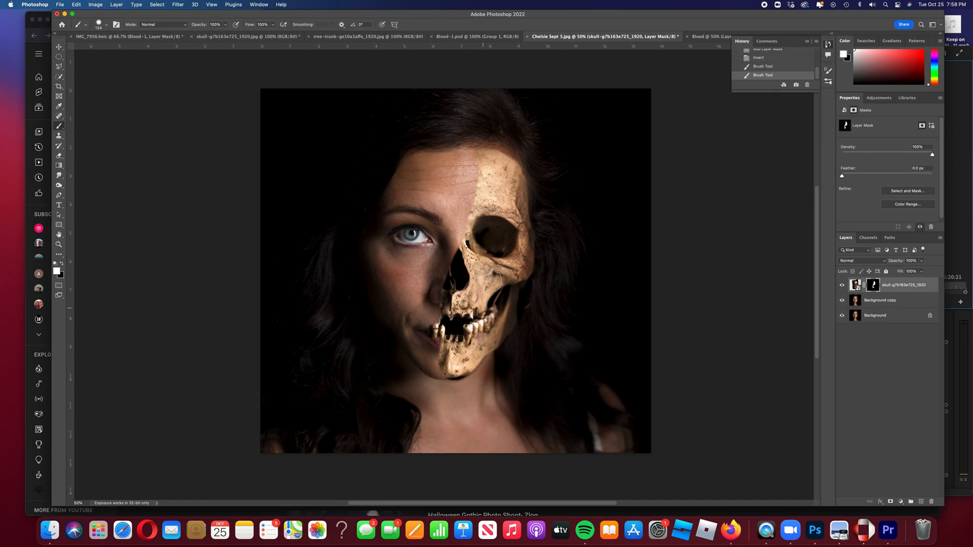
left_click_drag(489, 168, 487, 304)
With a slightly smaller brush at 49% opacity, soften the skull's centre seam from forehead to chin.
right_click(476, 175)
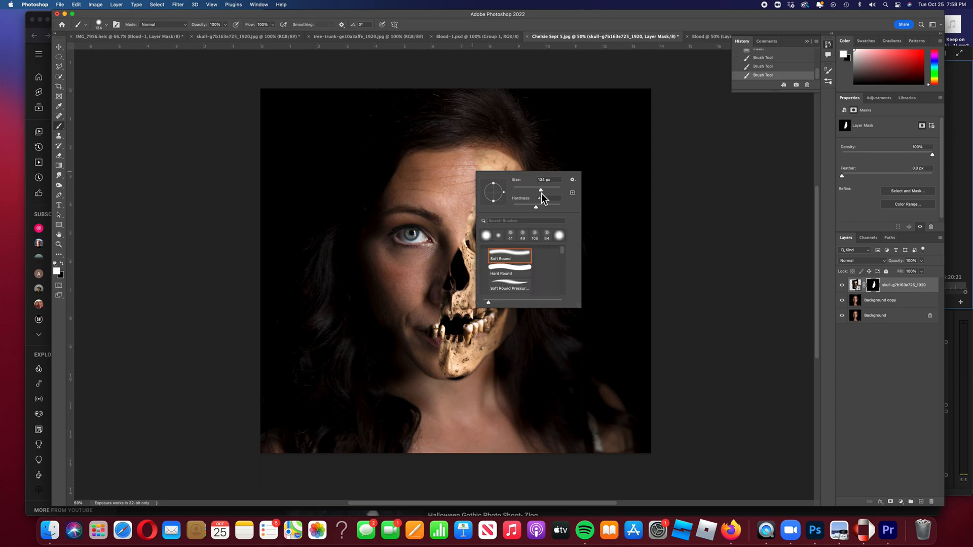
left_click_drag(534, 193, 534, 193)
left_click(228, 26)
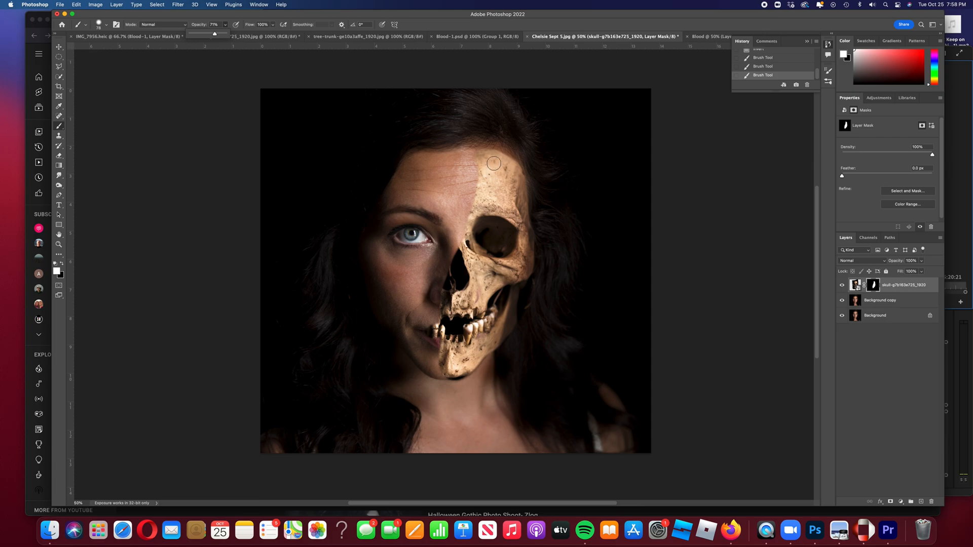
left_click_drag(485, 161, 480, 197)
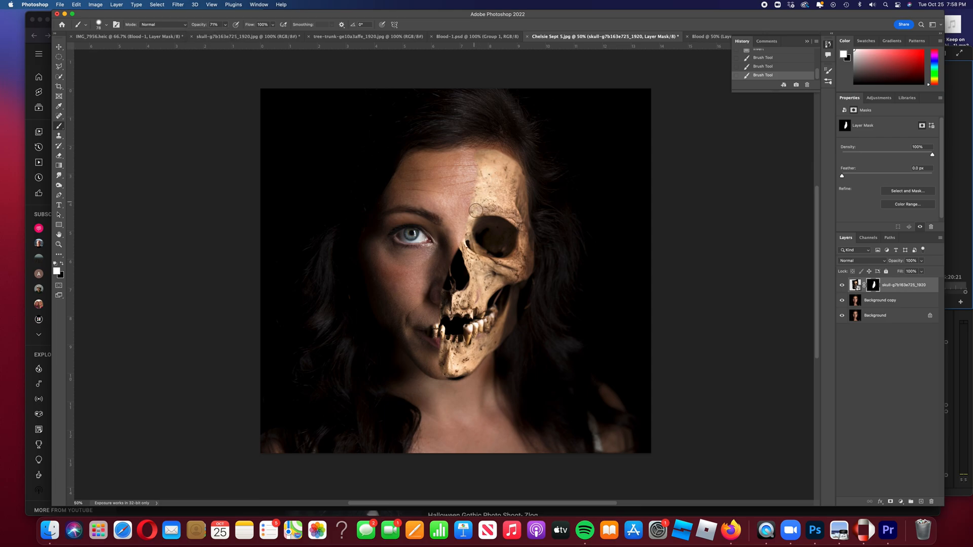
left_click_drag(461, 249, 450, 291)
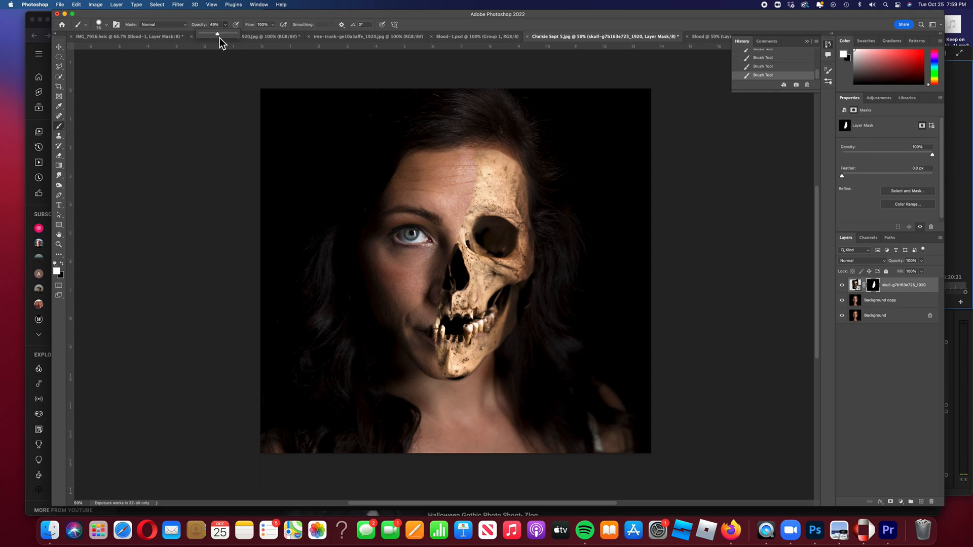
mouse_move(477, 159)
left_mouse_down()
mouse_move(479, 182)
mouse_move(440, 301)
mouse_move(442, 366)
left_mouse_up()
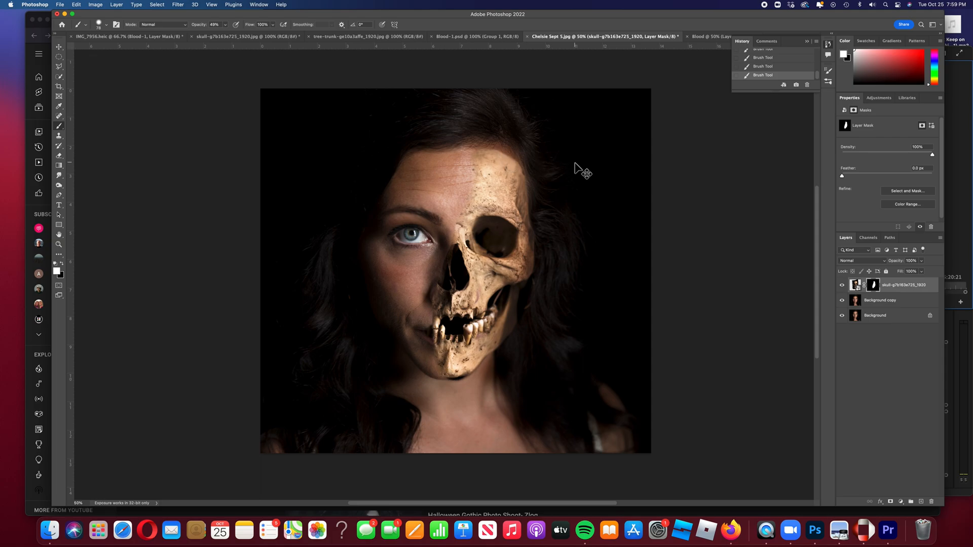
At 100% zoom, paint the mask at 30% brush opacity over the forehead, nose bridge and lip.
key("super+equal")
key("super+equal")
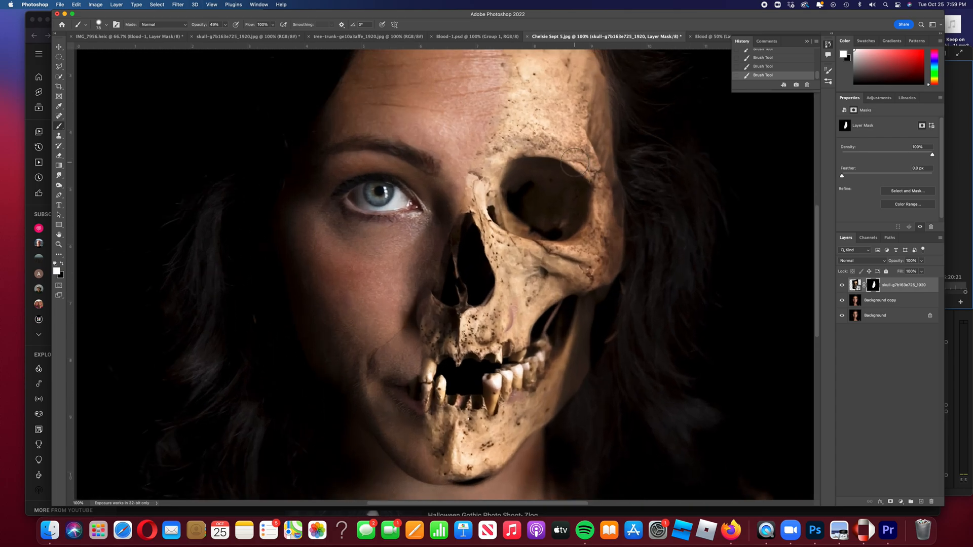
scroll(566, 161, "up", 4)
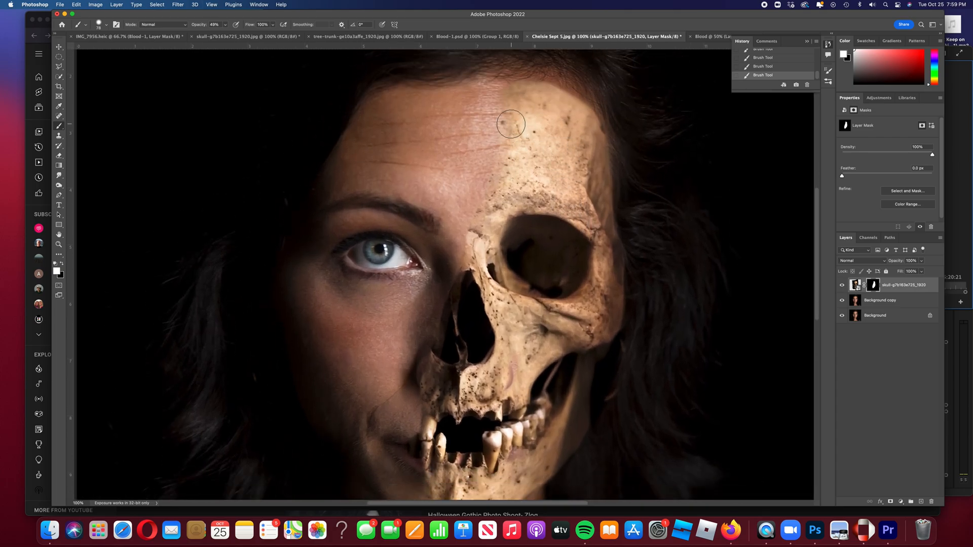
left_click(226, 26)
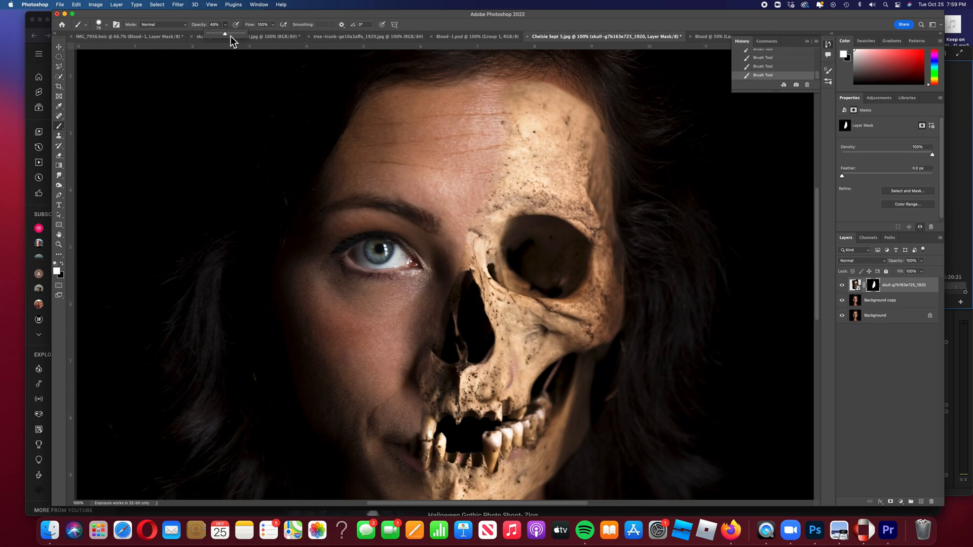
left_click_drag(226, 35, 219, 35)
mouse_move(509, 109)
left_mouse_down()
mouse_move(480, 210)
mouse_move(505, 144)
mouse_move(496, 91)
left_mouse_up()
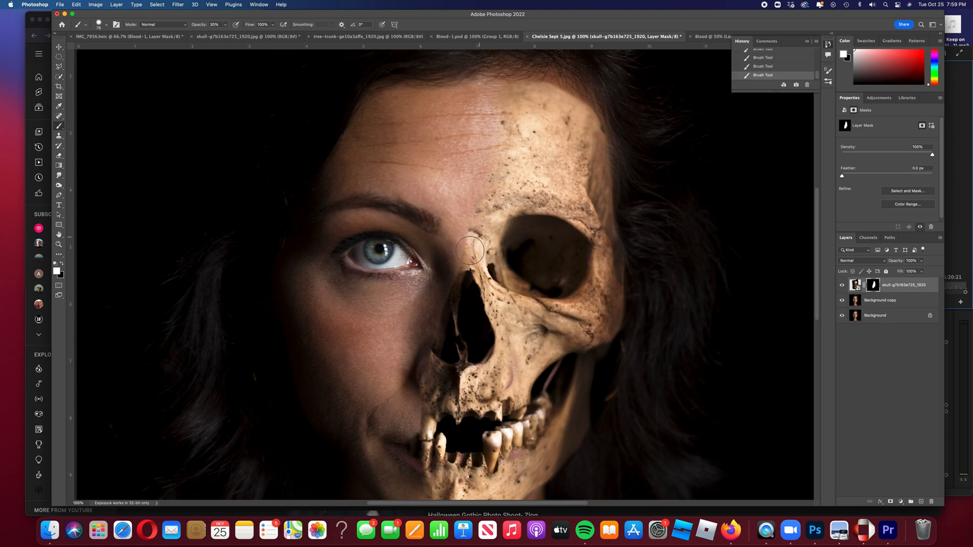
left_click_drag(468, 248, 460, 286)
scroll(445, 315, "down", 5)
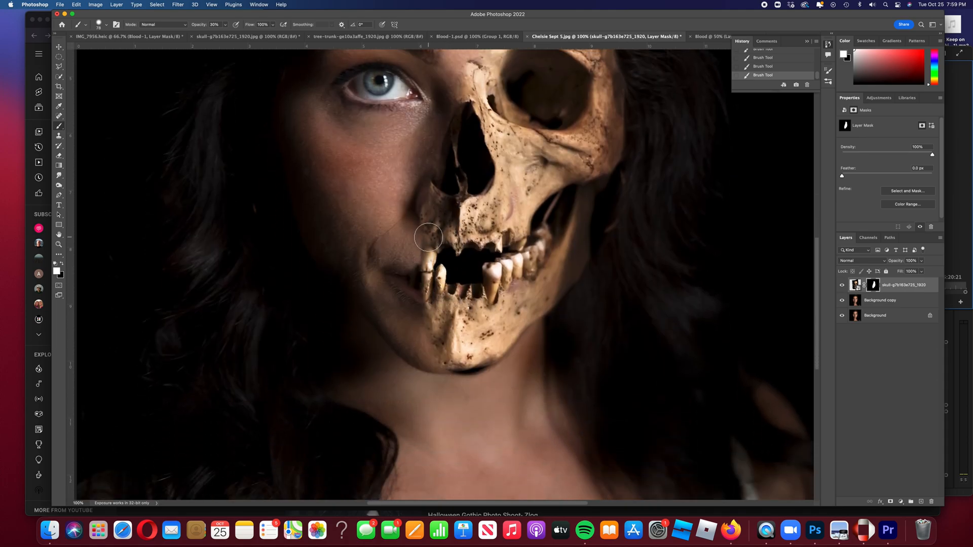
mouse_move(420, 258)
left_mouse_down()
mouse_move(425, 303)
mouse_move(420, 313)
mouse_move(408, 306)
mouse_move(435, 366)
left_mouse_up()
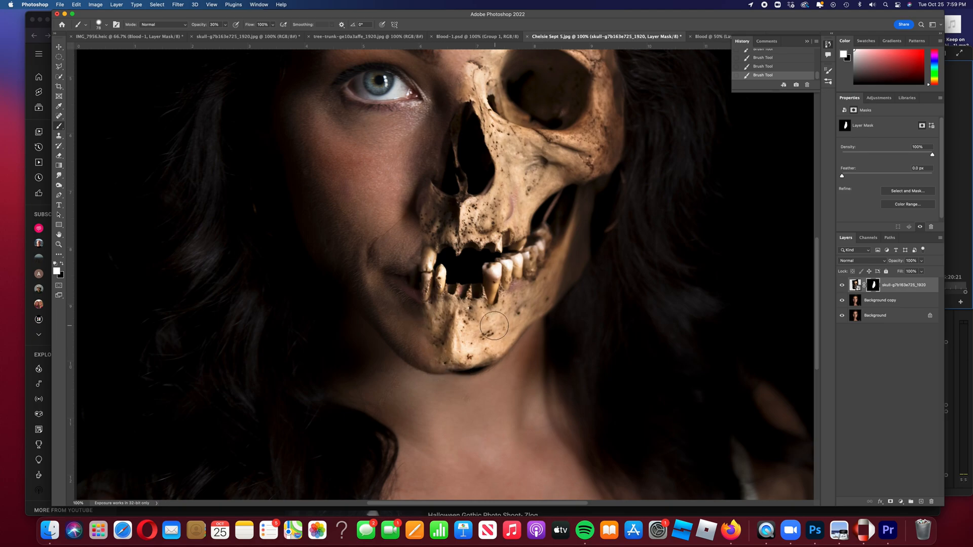
scroll(493, 329, "up", 5)
scroll(493, 329, "down", 1)
scroll(493, 328, "up", 1)
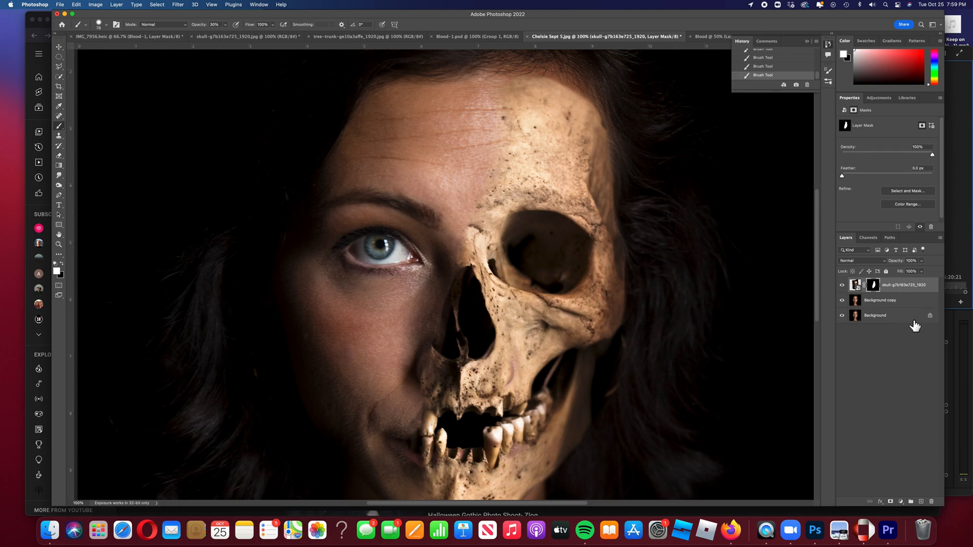
Add a Hue/Saturation adjustment layer and clip it to the skull layer.
left_click(901, 501)
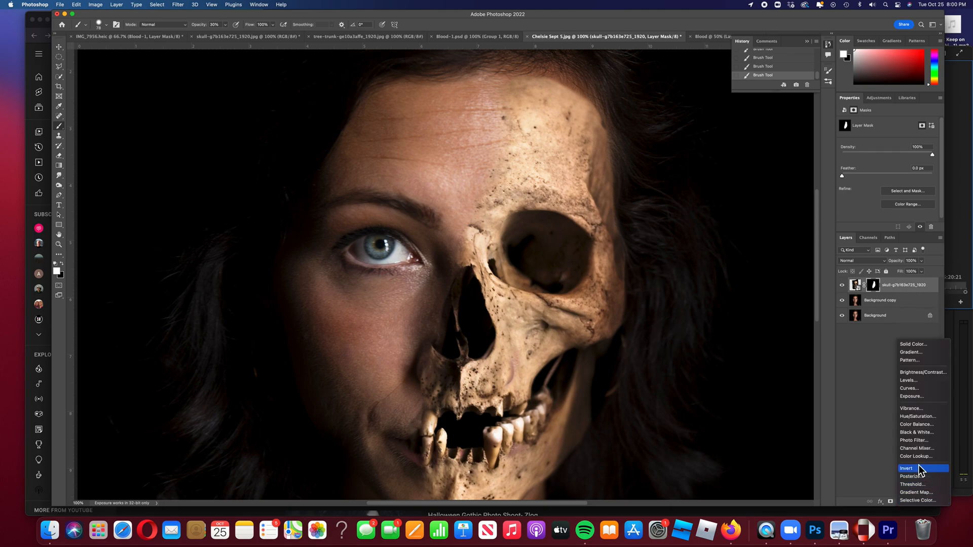
left_click(920, 416)
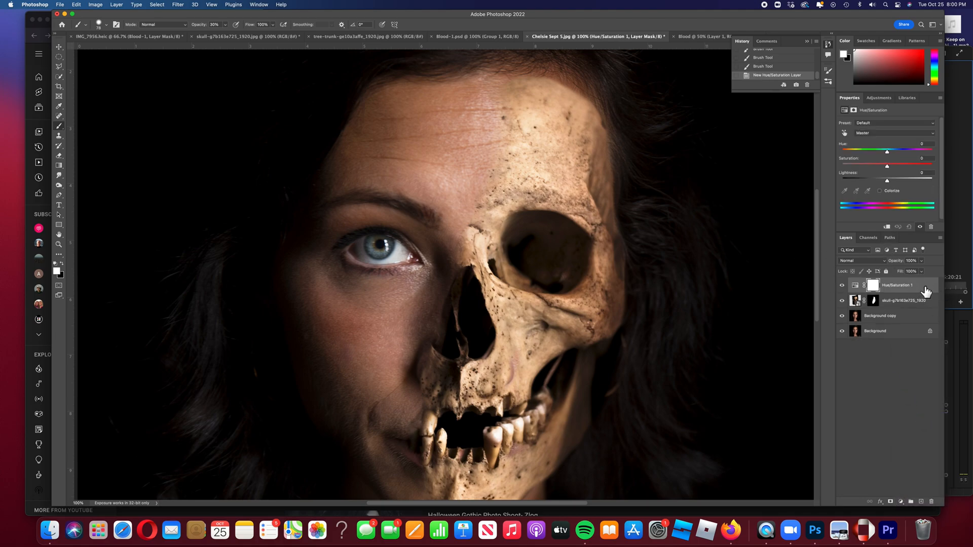
right_click(925, 291)
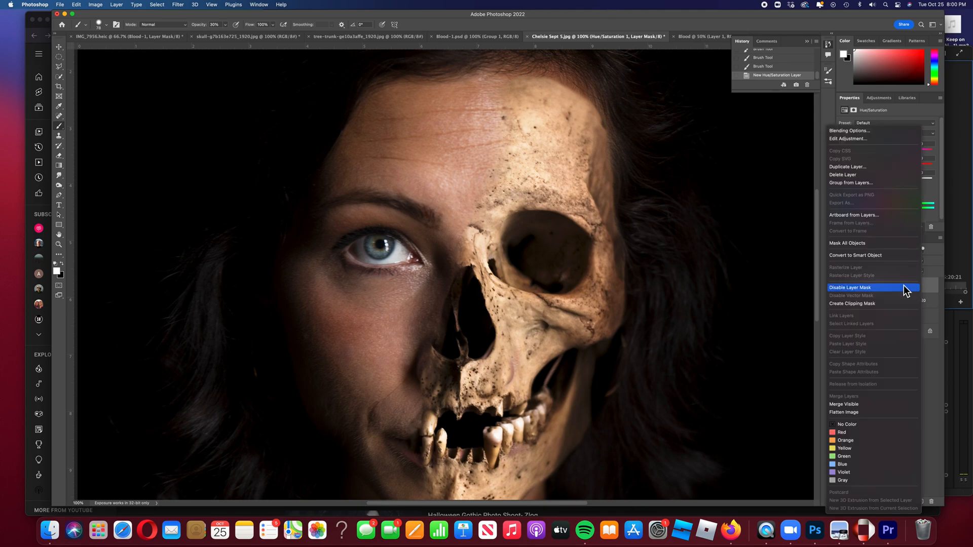
left_click(864, 305)
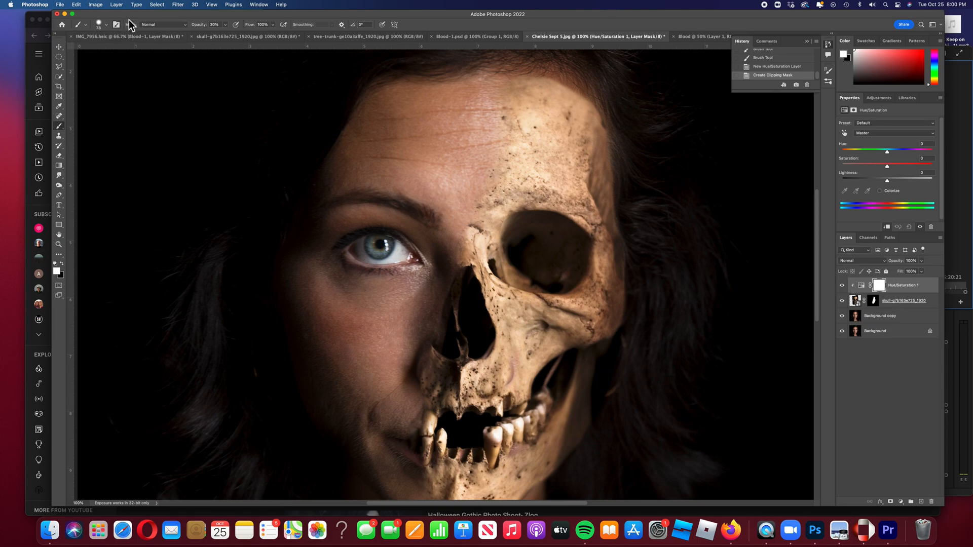
Try inverting the adjustment layer's mask with Image > Adjustments > Invert, then undo it.
left_click(99, 6)
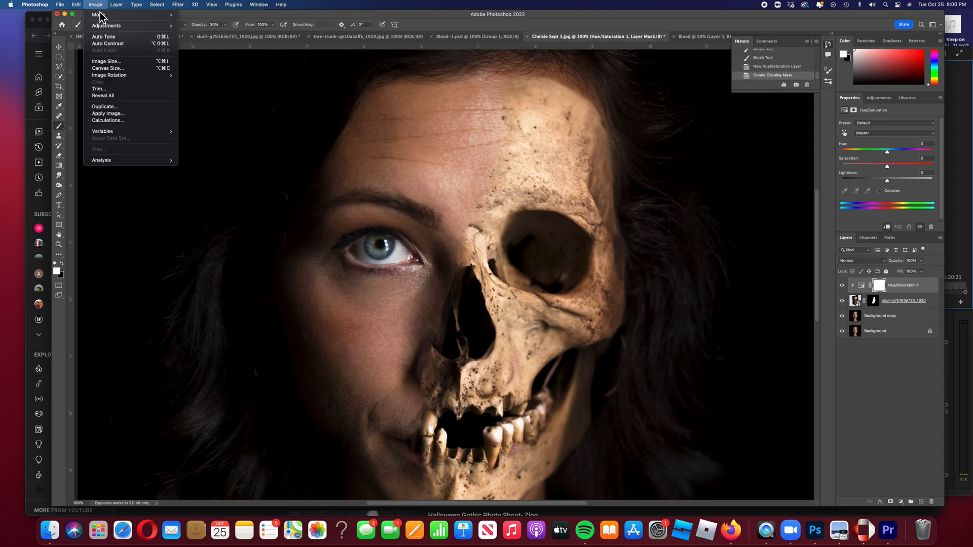
mouse_move(102, 29)
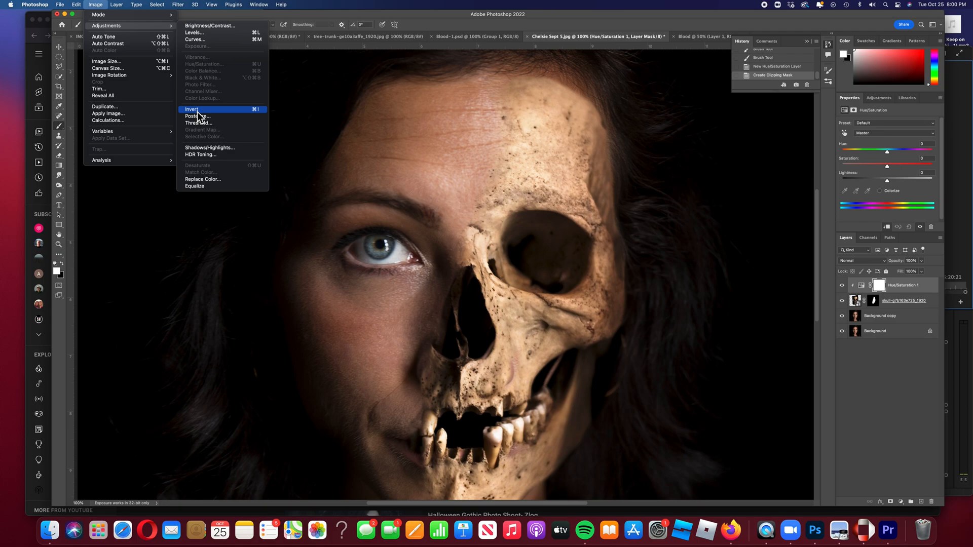
left_click(239, 110)
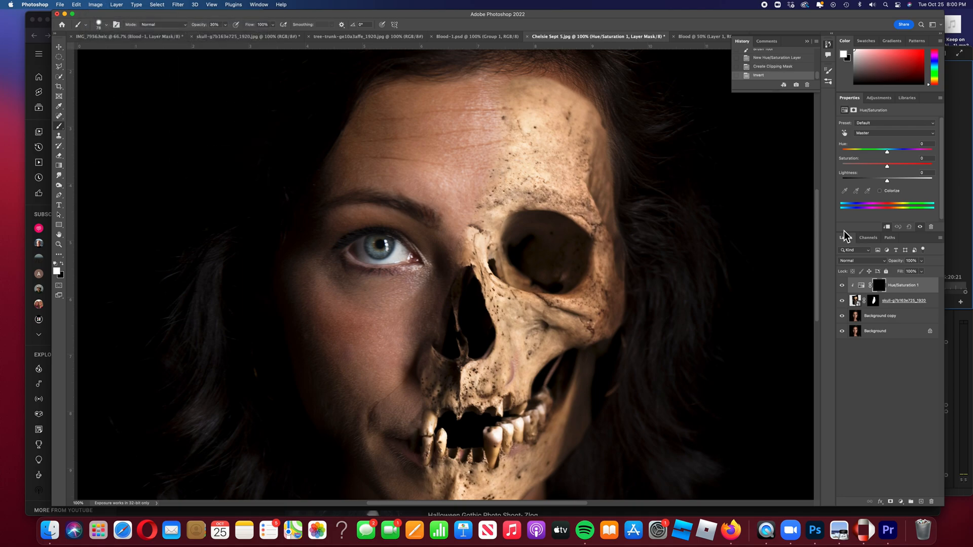
key("super+z")
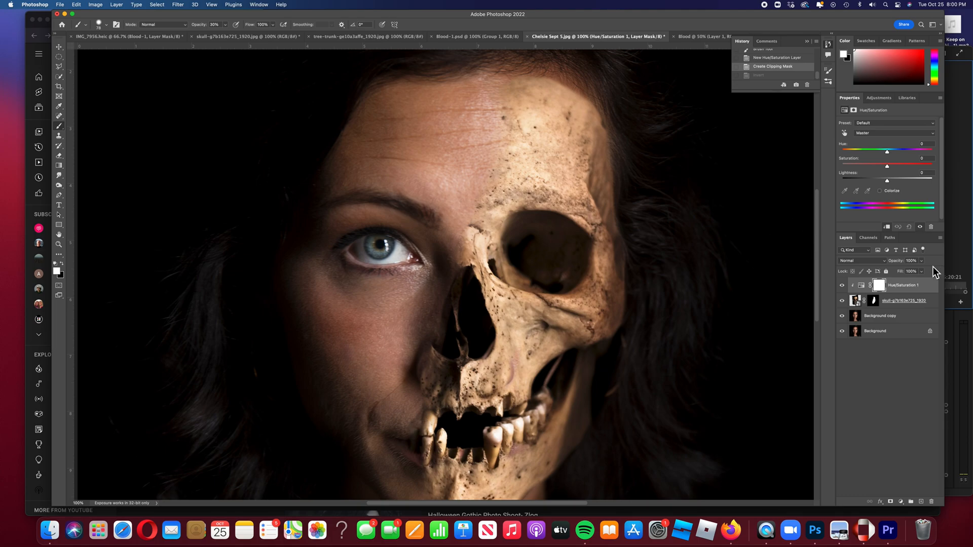
Set the skull's Hue/Saturation to Hue -2, slightly lower Saturation and Lightness +8.
right_click(910, 290)
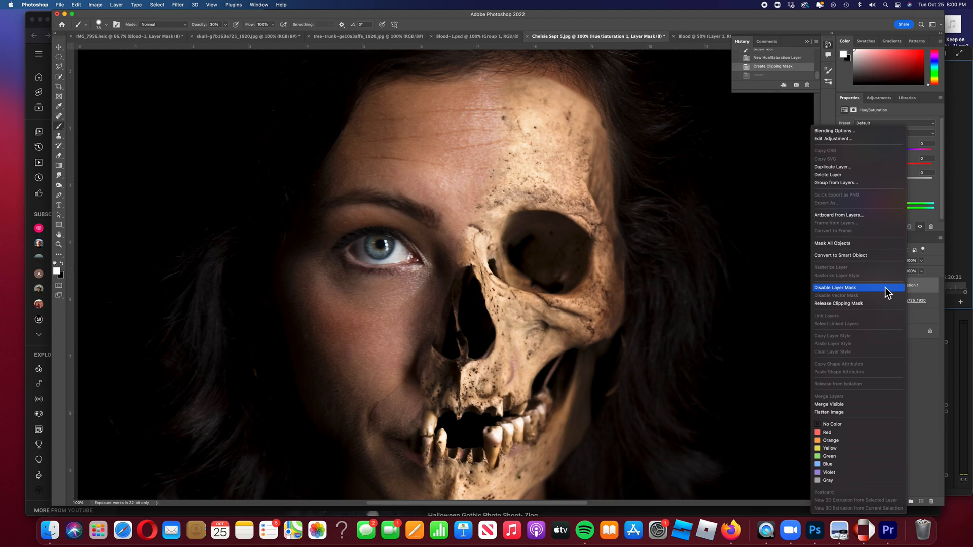
left_click(920, 294)
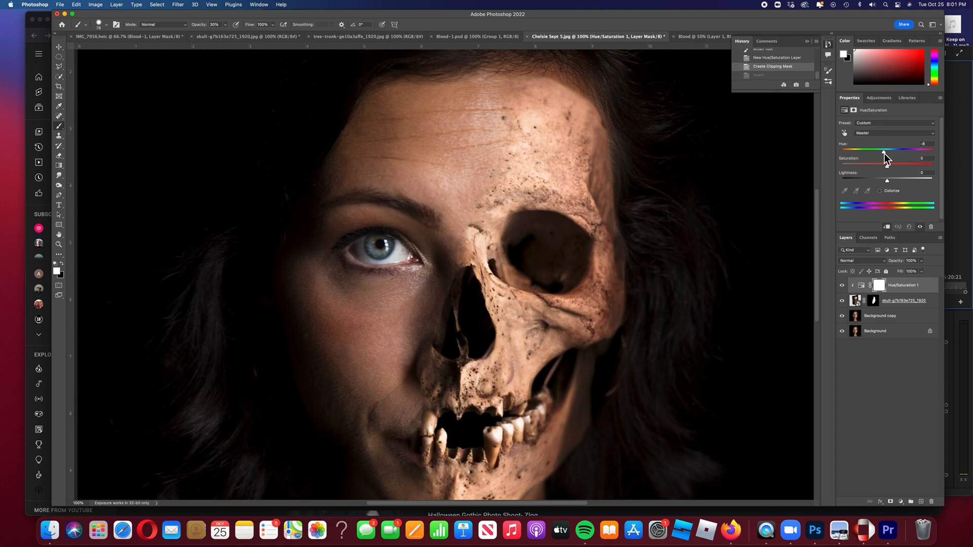
mouse_move(882, 153)
left_mouse_down()
mouse_move(868, 154)
mouse_move(882, 157)
left_mouse_up()
left_click_drag(888, 158, 888, 158)
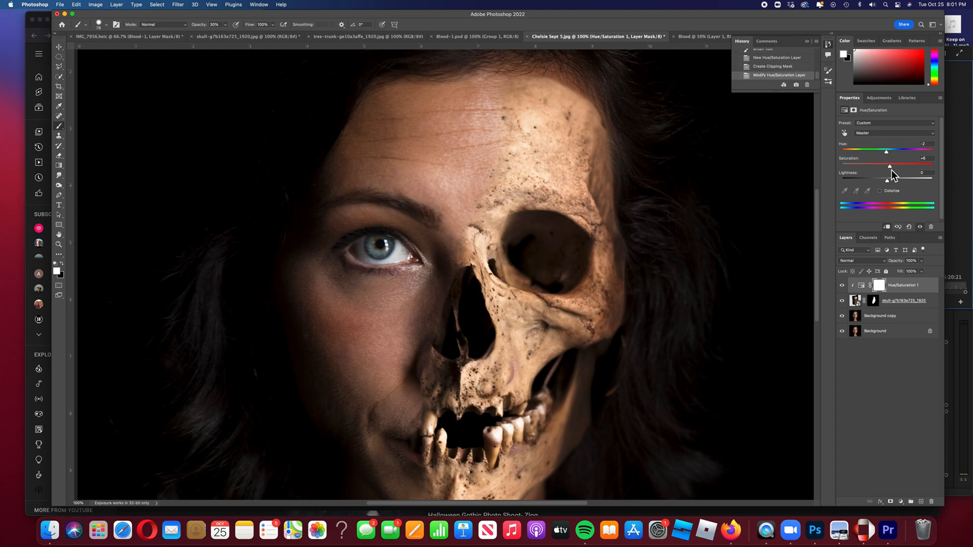
left_click_drag(890, 170, 891, 183)
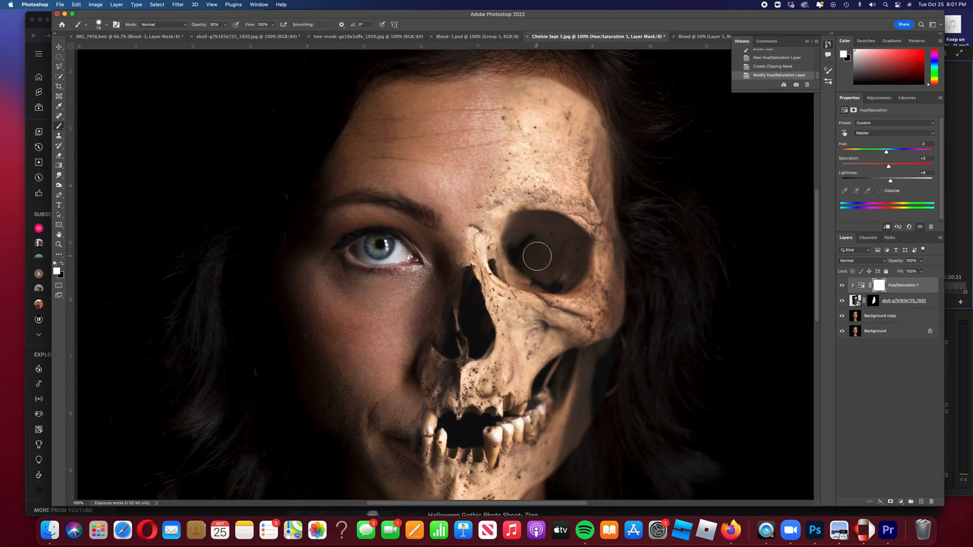
left_click(904, 306)
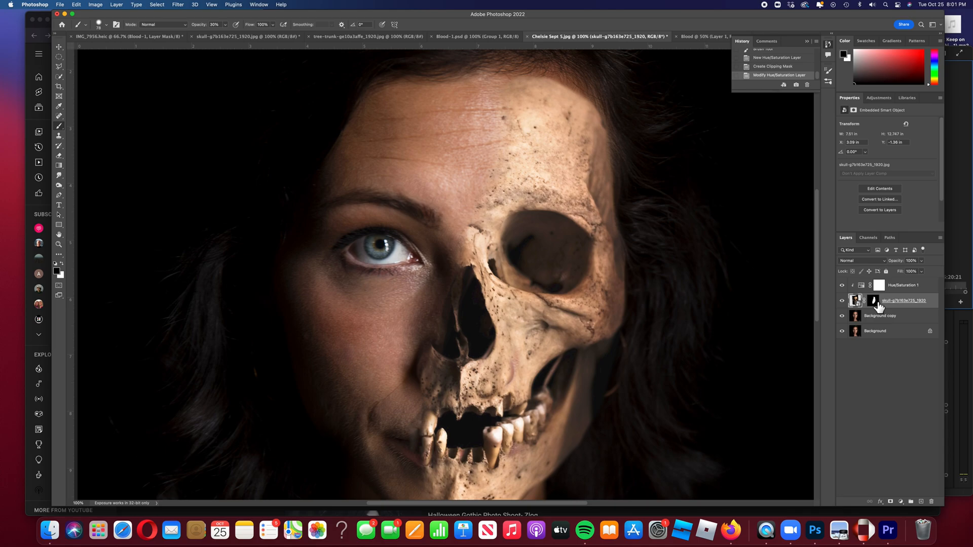
Target the skull layer's mask and set the brush to 51 px at 56% opacity.
left_click(877, 304)
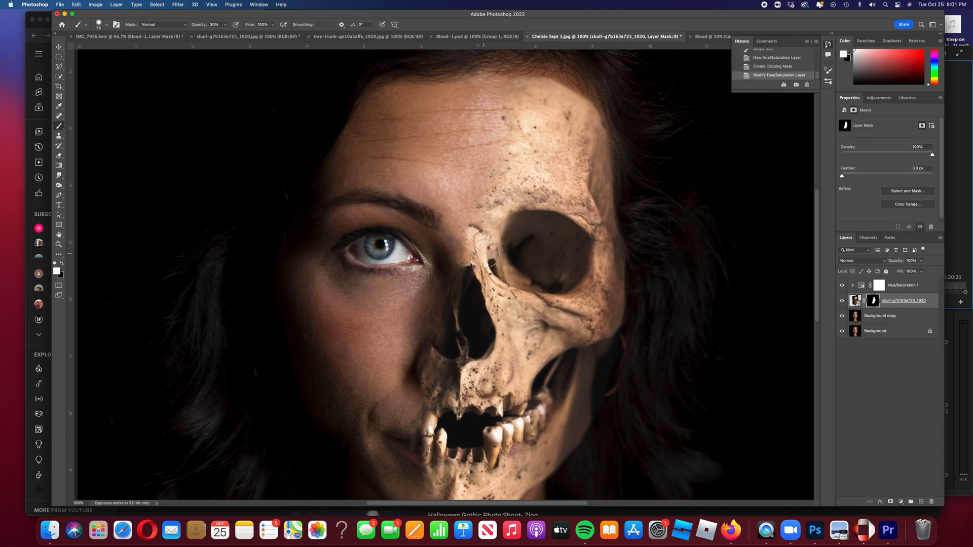
right_click(540, 252)
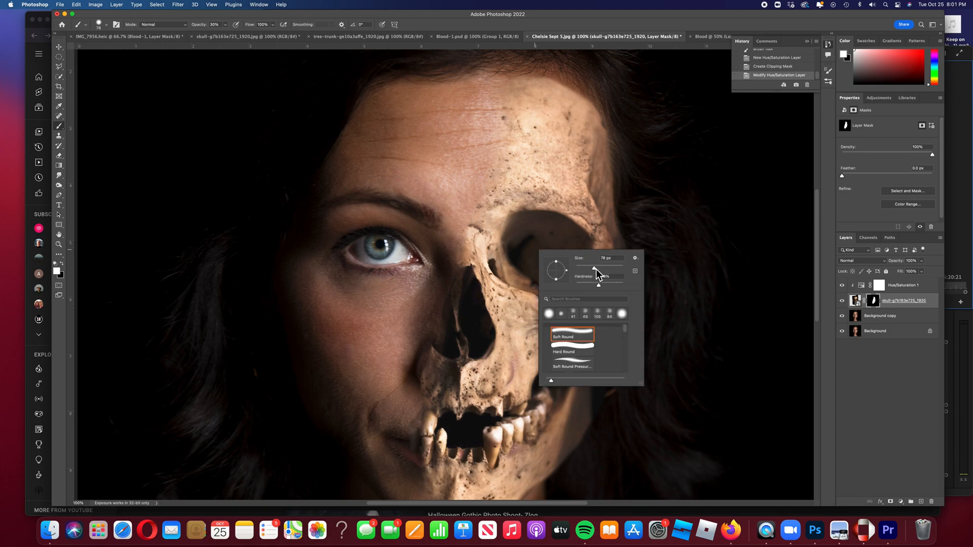
left_click_drag(589, 269, 589, 270)
left_click(226, 27)
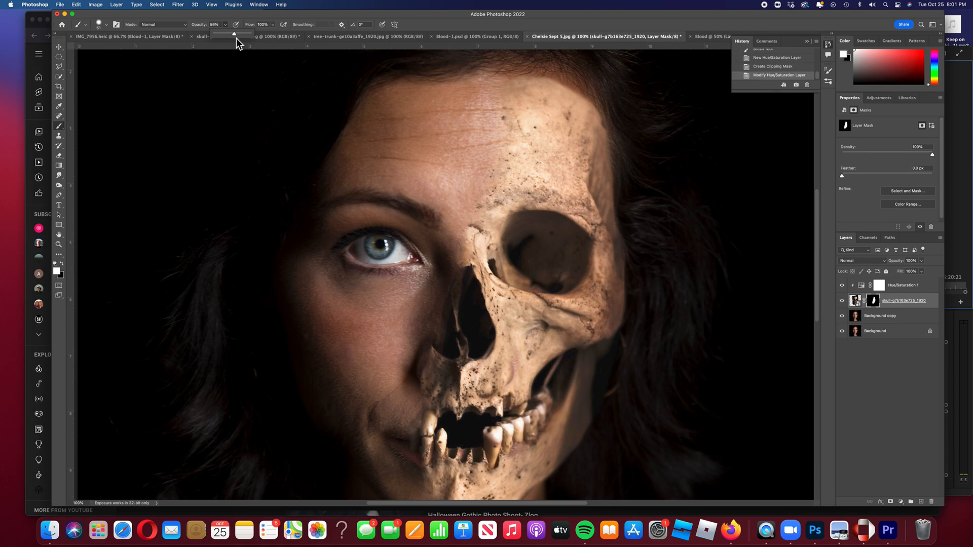
left_click(539, 255)
Paint black inside the eye socket to reveal the blue eye, then zoom out to 50%.
left_click(545, 259)
left_click_drag(547, 258, 545, 253)
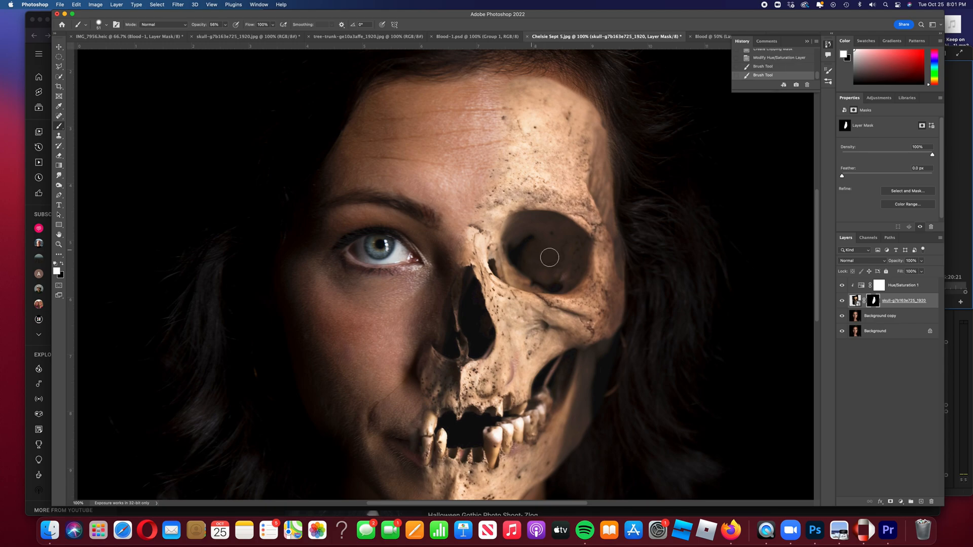
mouse_move(540, 263)
left_mouse_down()
mouse_move(549, 254)
mouse_move(527, 254)
left_mouse_up()
left_click(60, 263)
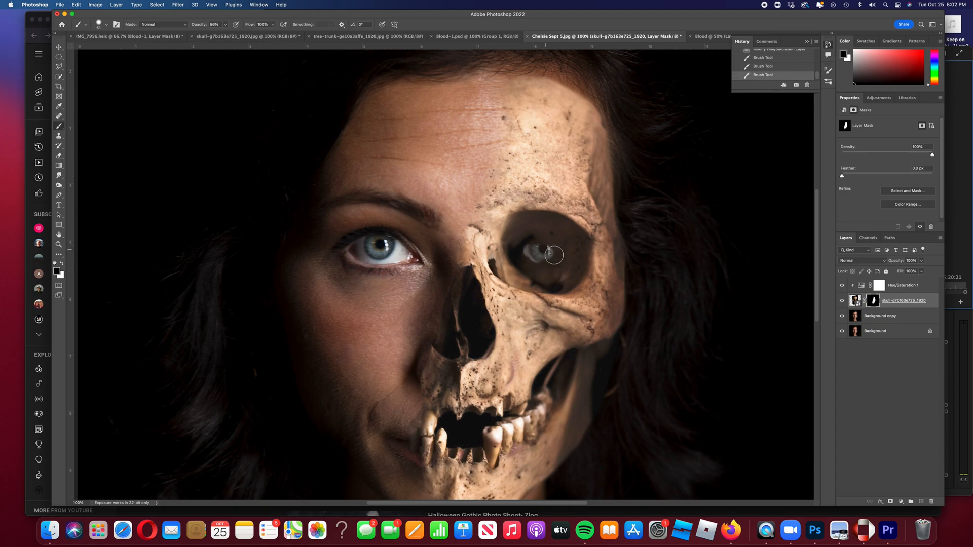
mouse_move(553, 257)
left_mouse_down()
mouse_move(542, 259)
mouse_move(578, 264)
left_mouse_up()
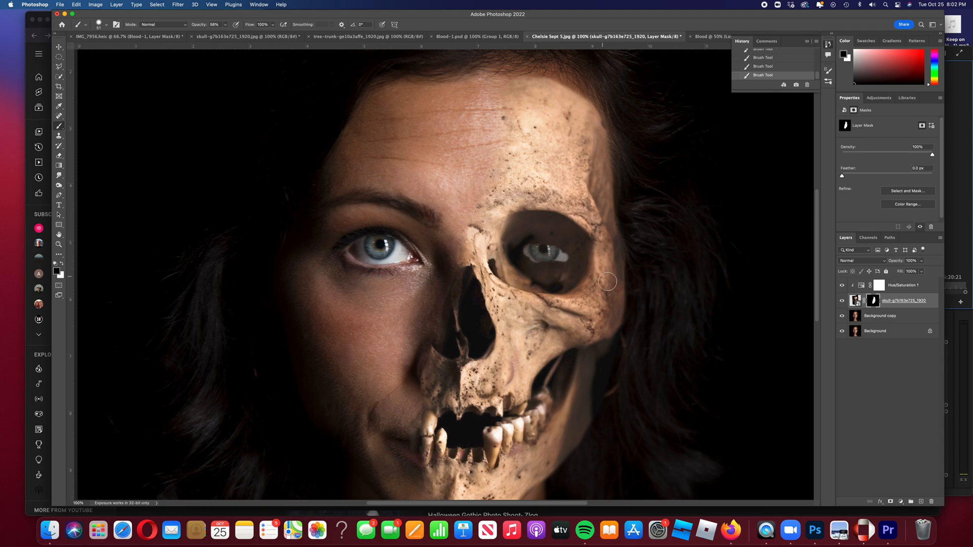
left_click(922, 288)
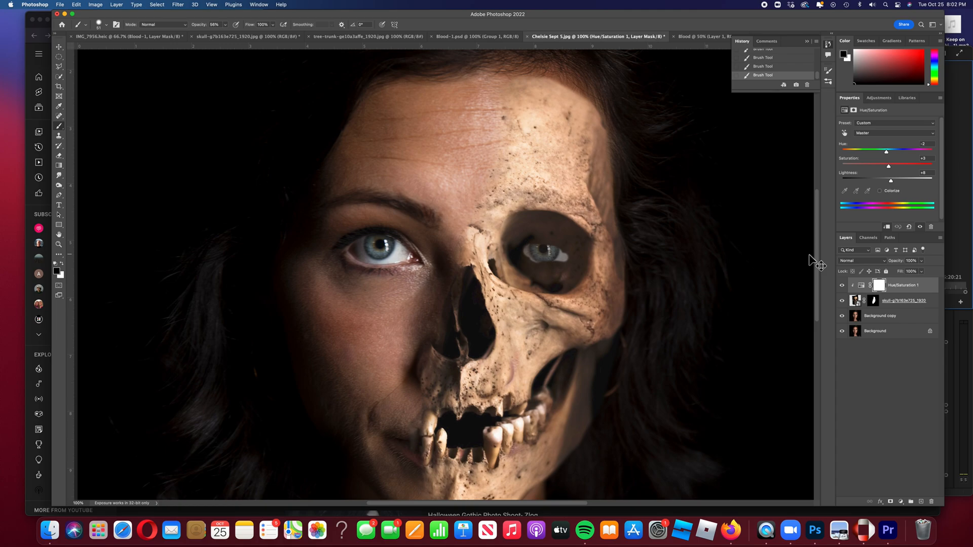
key("super+minus")
key("super+minus")
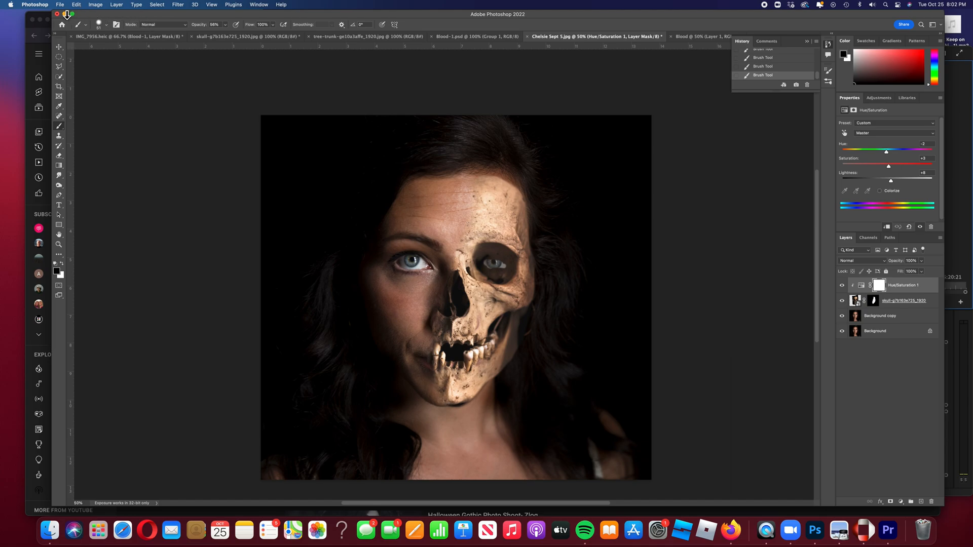
Place the tree-trunk bark image into the portrait as an embedded layer.
left_click(60, 4)
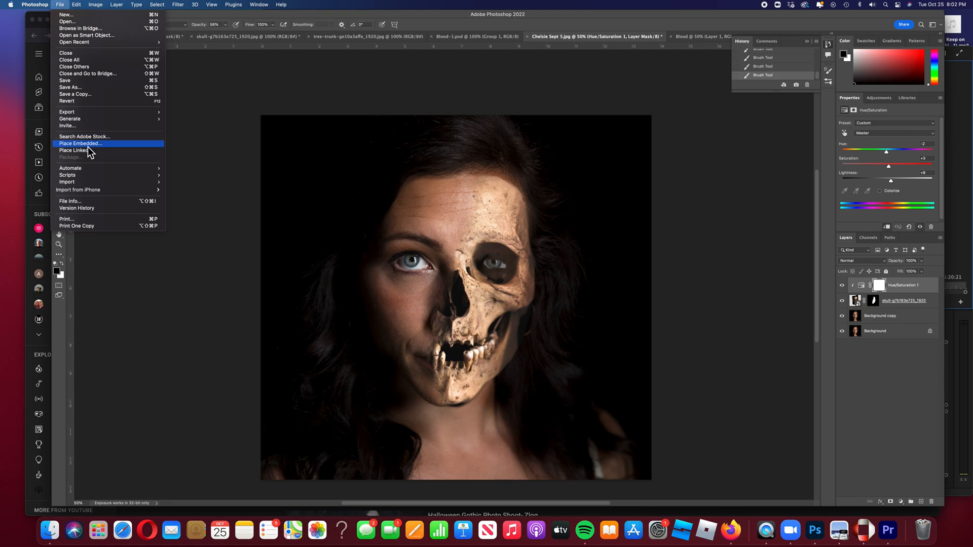
left_click(88, 146)
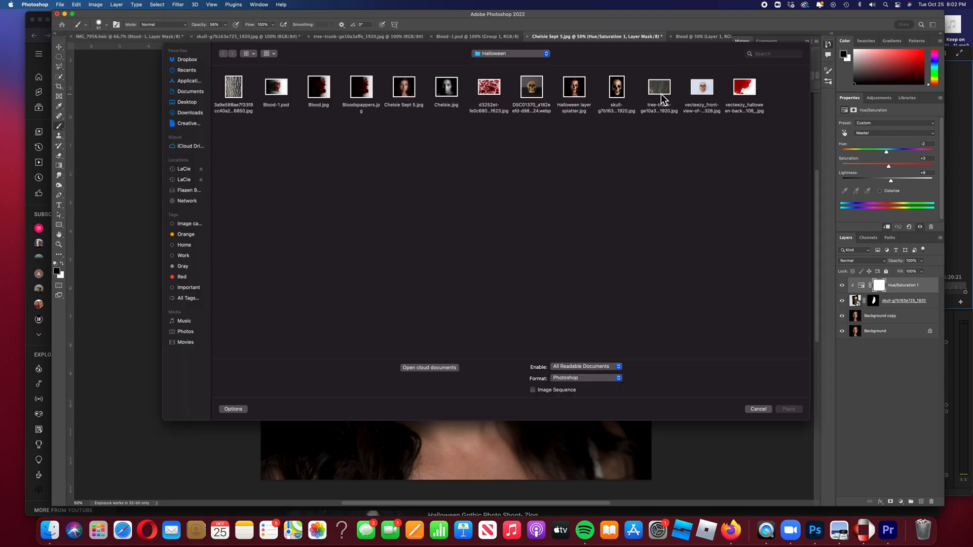
left_click(660, 93)
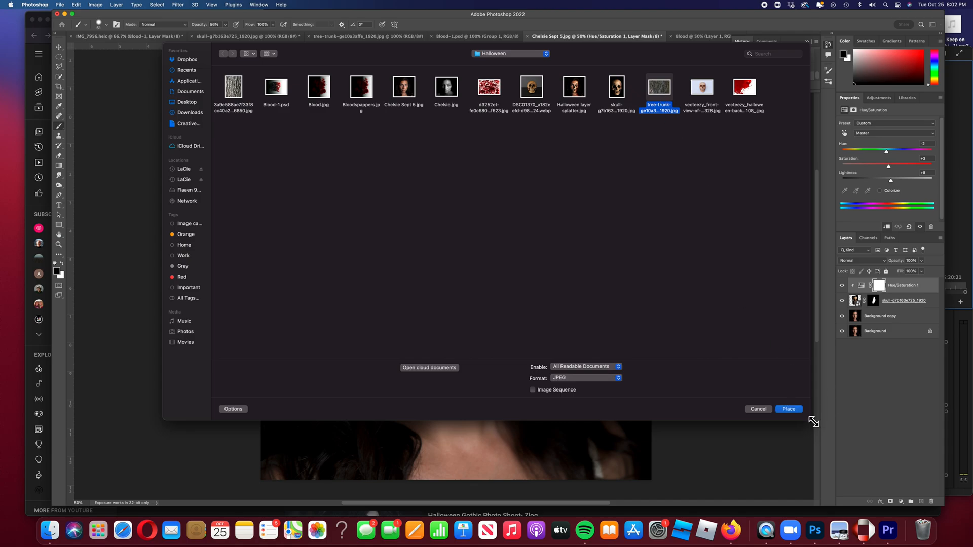
left_click(789, 410)
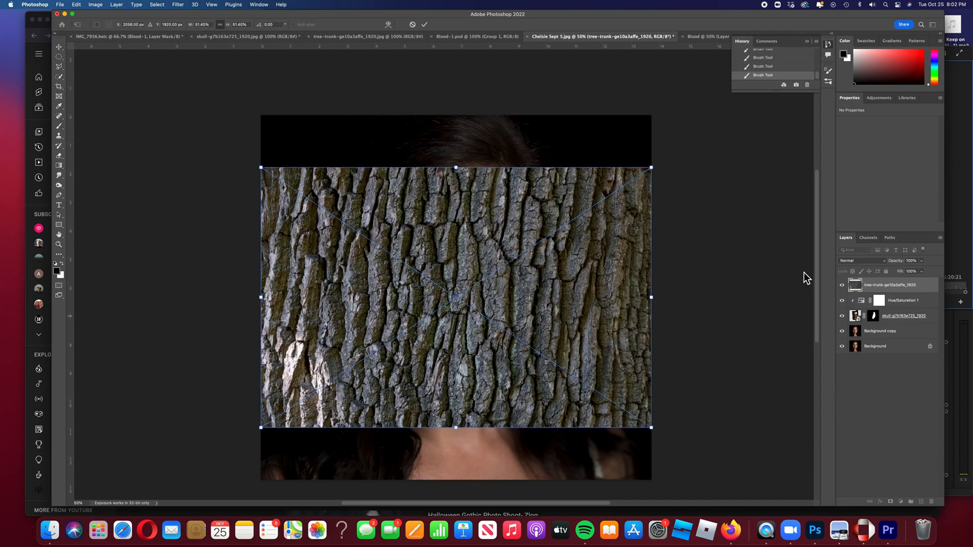
Enlarge the bark, rotate it 90° clockwise and widen it to cover the canvas.
left_click_drag(653, 169, 738, 109)
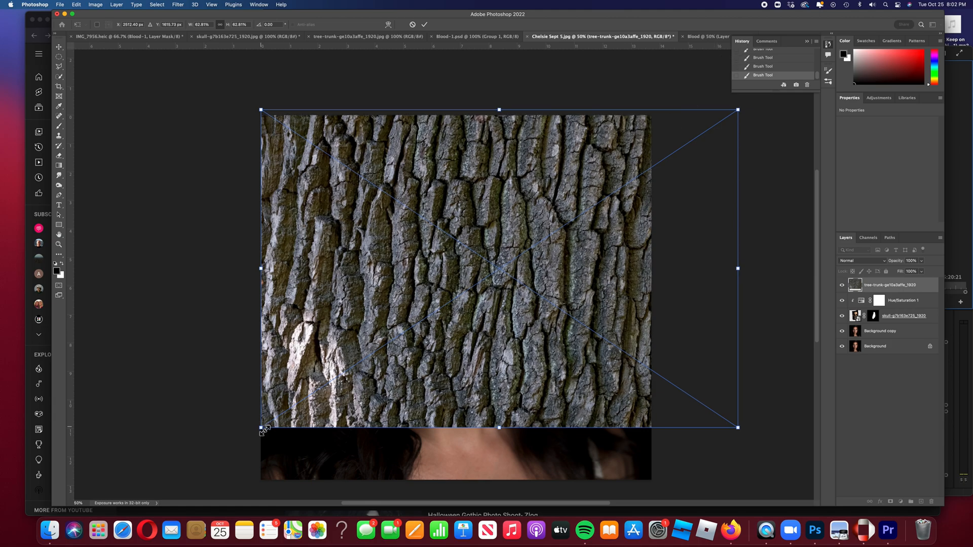
left_click_drag(262, 428, 195, 514)
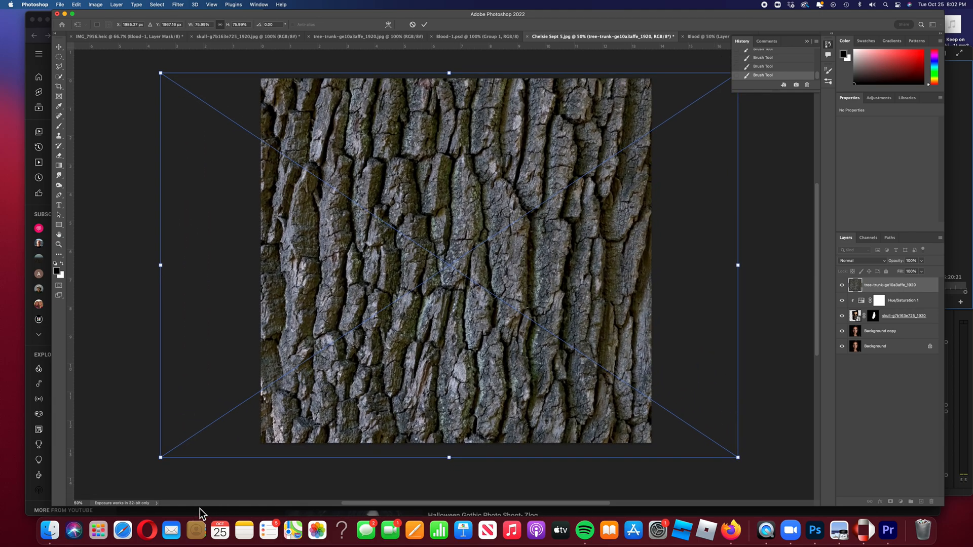
right_click(429, 231)
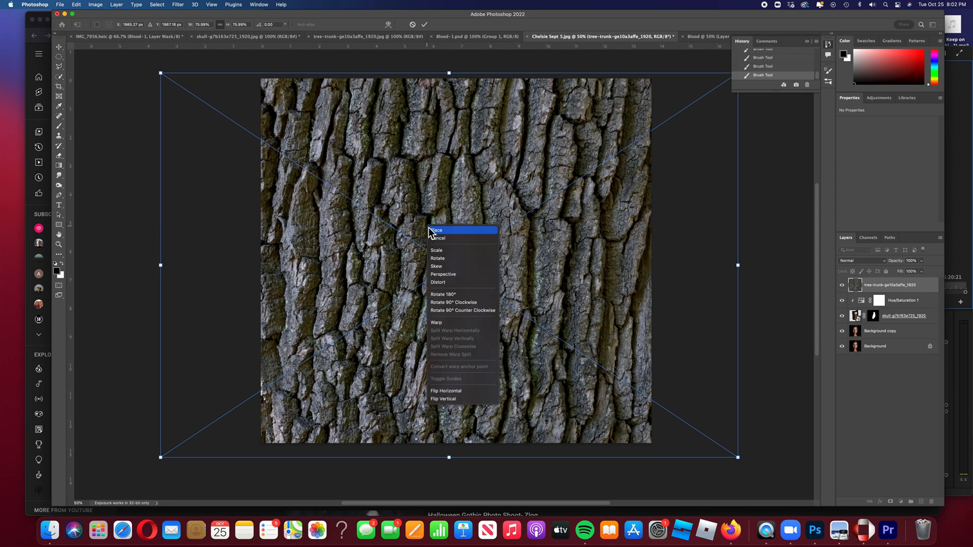
left_click(459, 305)
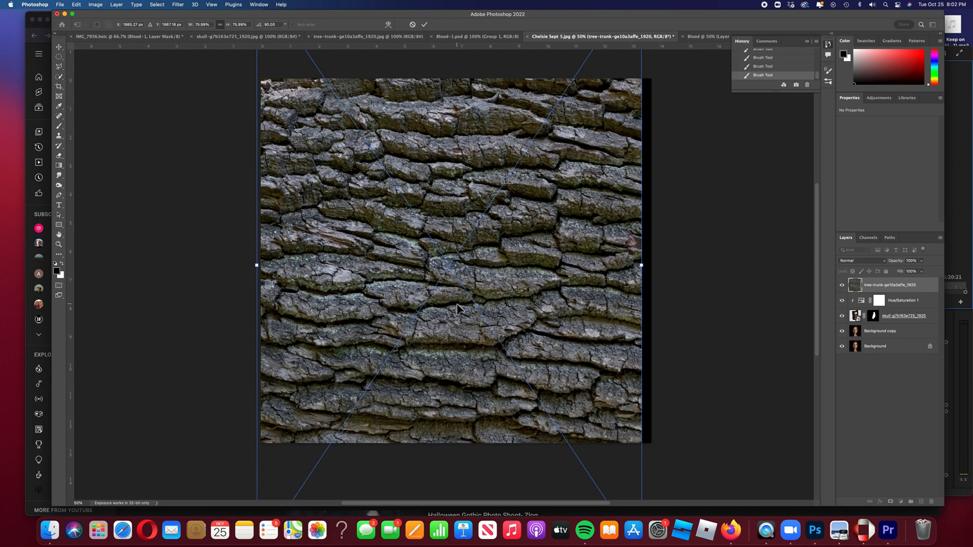
mouse_move(647, 267)
left_mouse_down()
mouse_move(674, 253)
mouse_move(663, 267)
left_mouse_up()
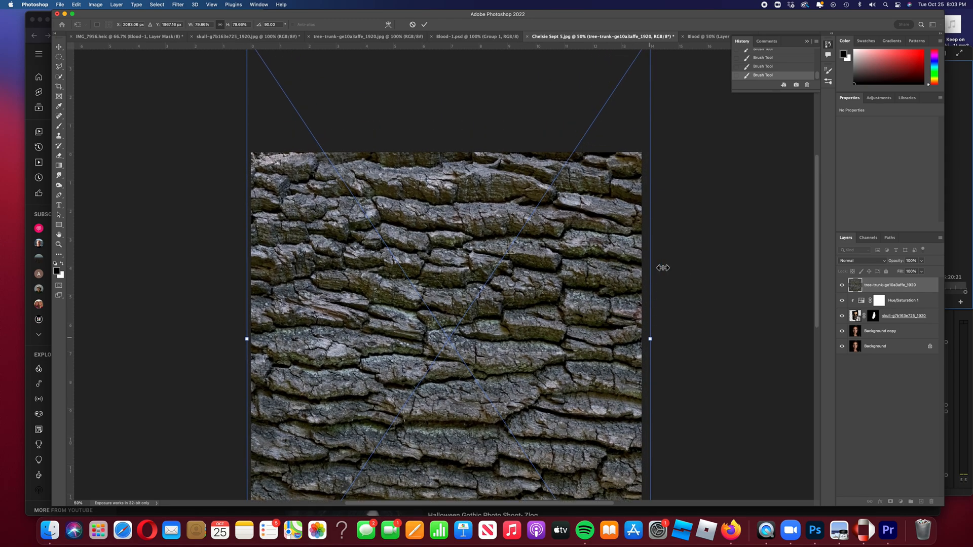
Commit the bark placement, set its blend mode to Soft Light and add a layer mask.
left_click(427, 28)
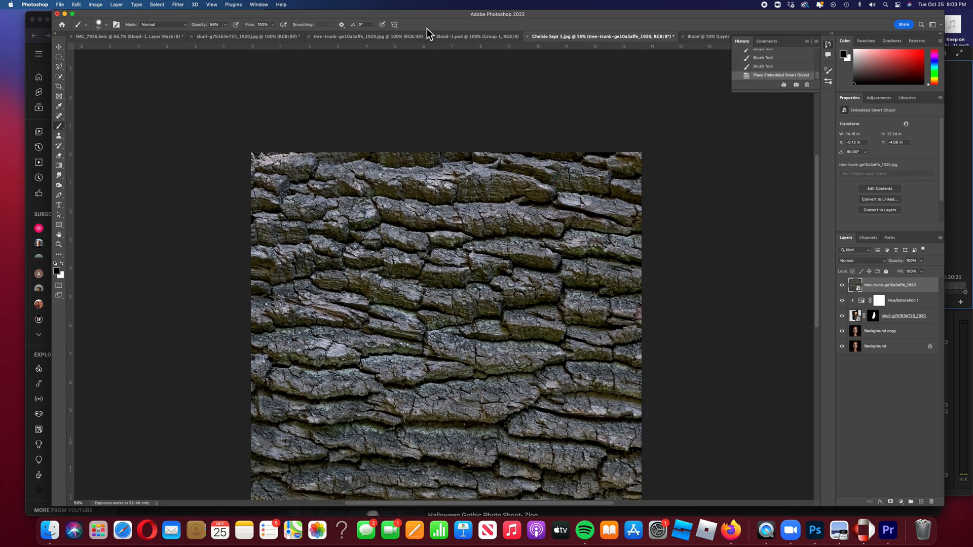
scroll(646, 228, "down", 3)
scroll(647, 227, "down", 1)
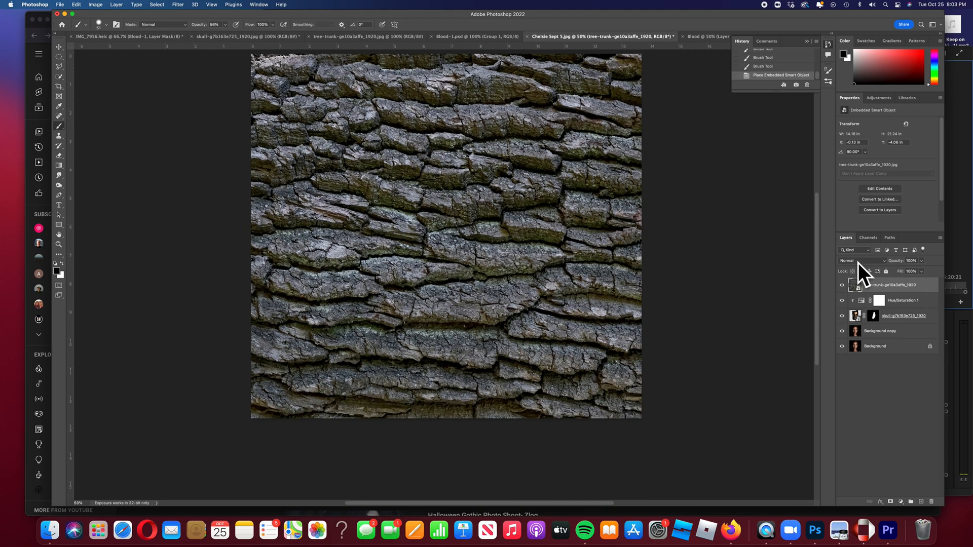
left_click(886, 263)
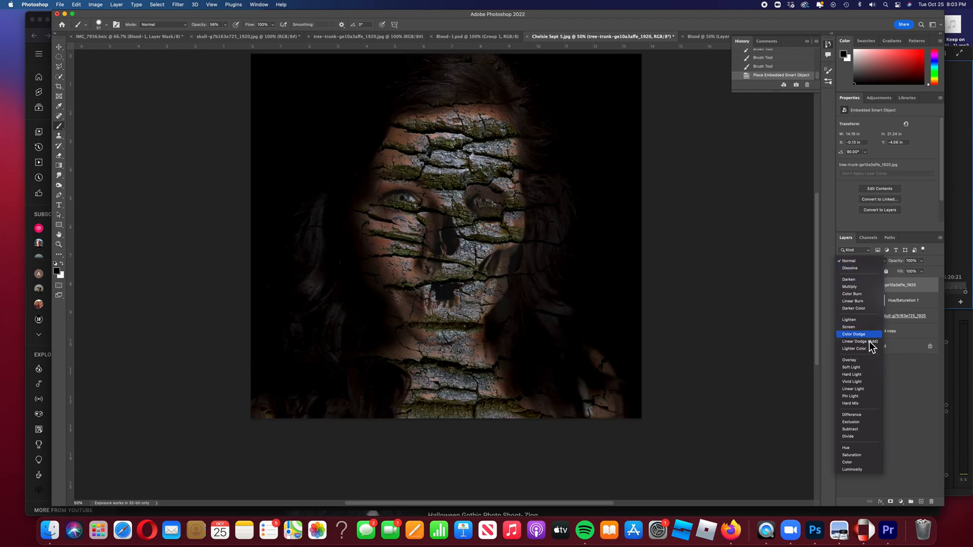
left_click(861, 367)
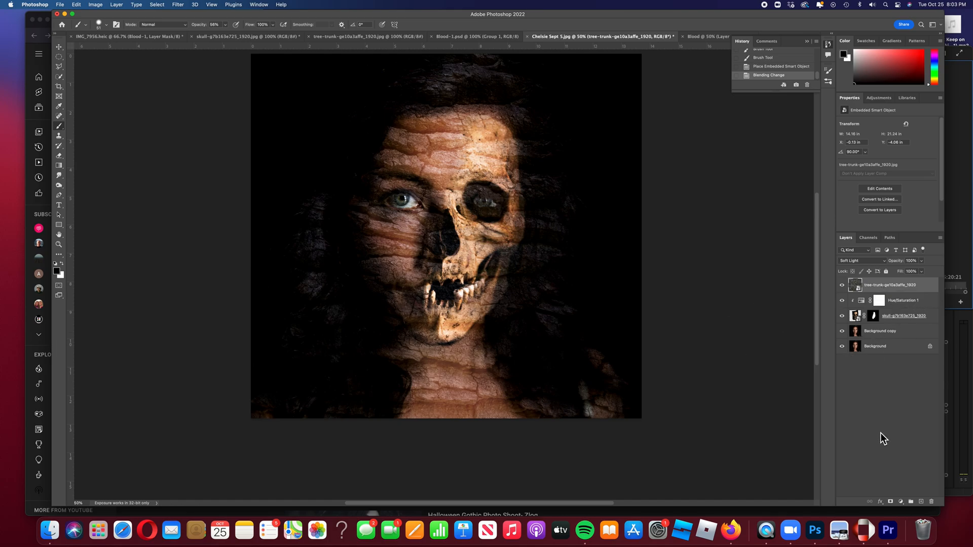
left_click(891, 503)
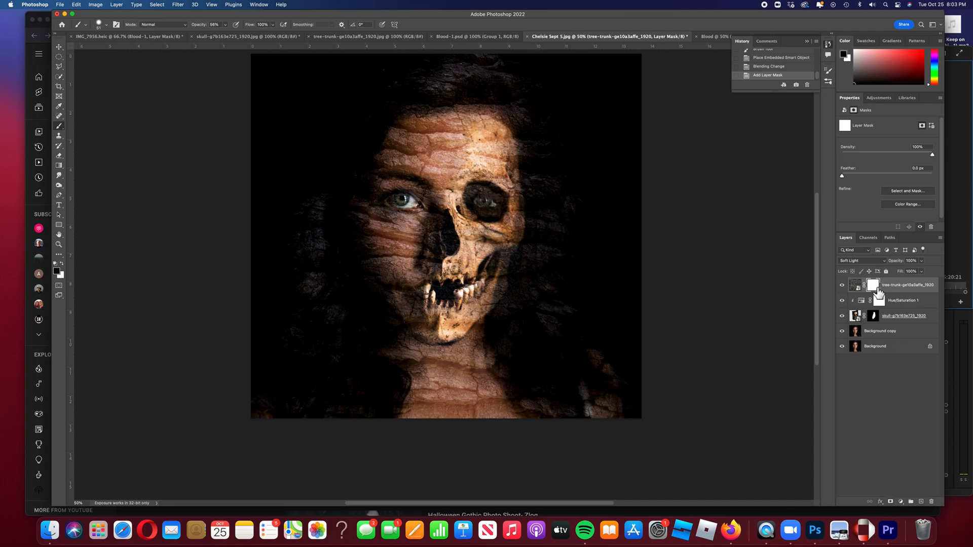
Rename the bark layer 'Texture' and the skull layer 'Skull'.
double_click(898, 287)
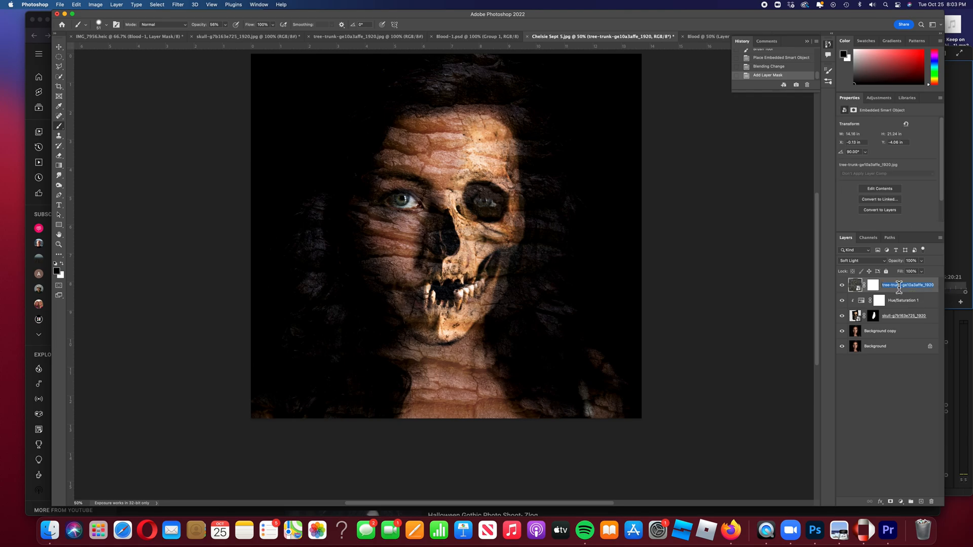
type("Texture")
left_click(903, 318)
double_click(903, 317)
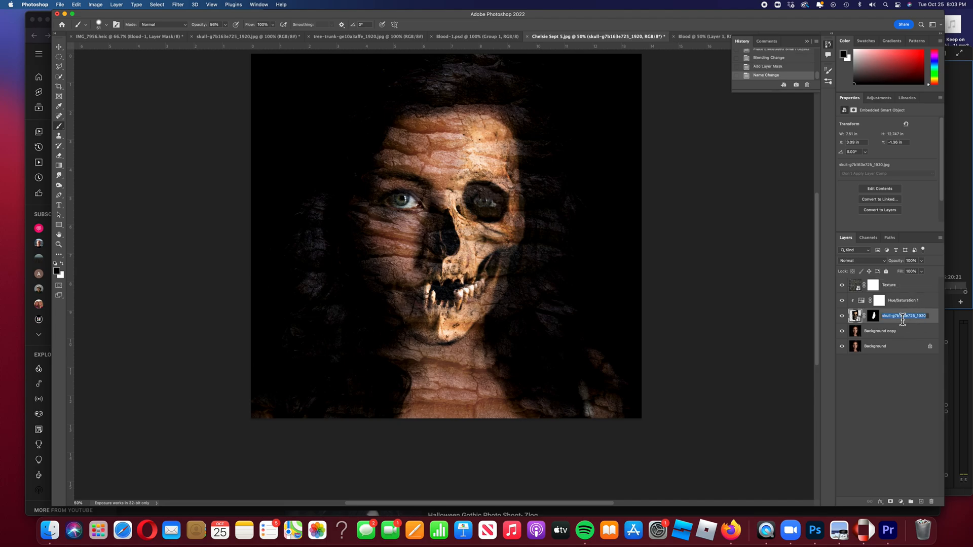
type("S")
key("Return")
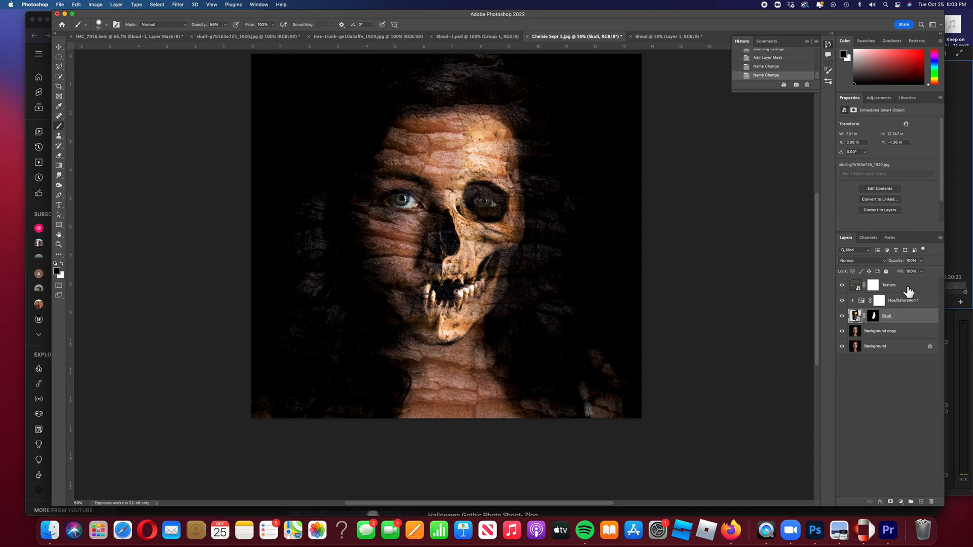
Select the Texture layer mask and invert it to hide the bark completely.
left_click(908, 291)
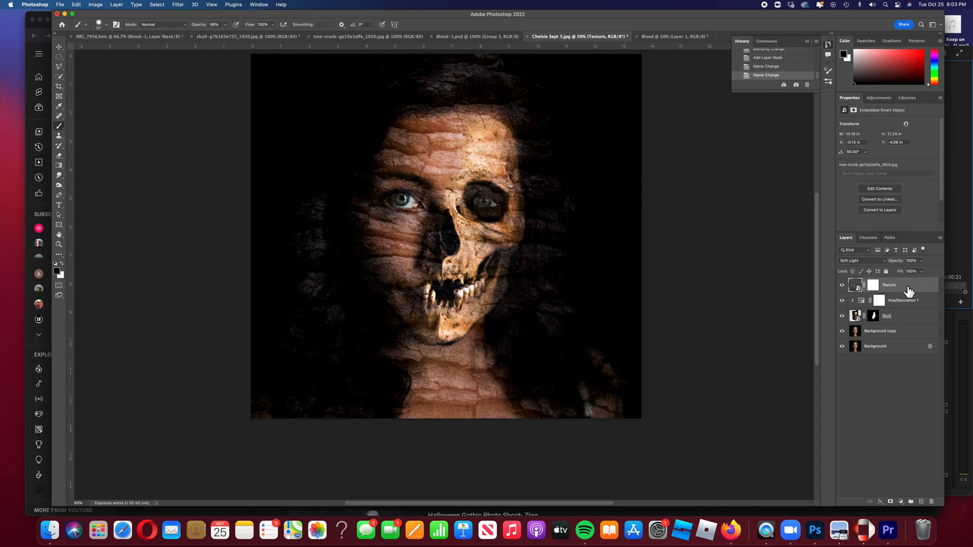
left_click(873, 287)
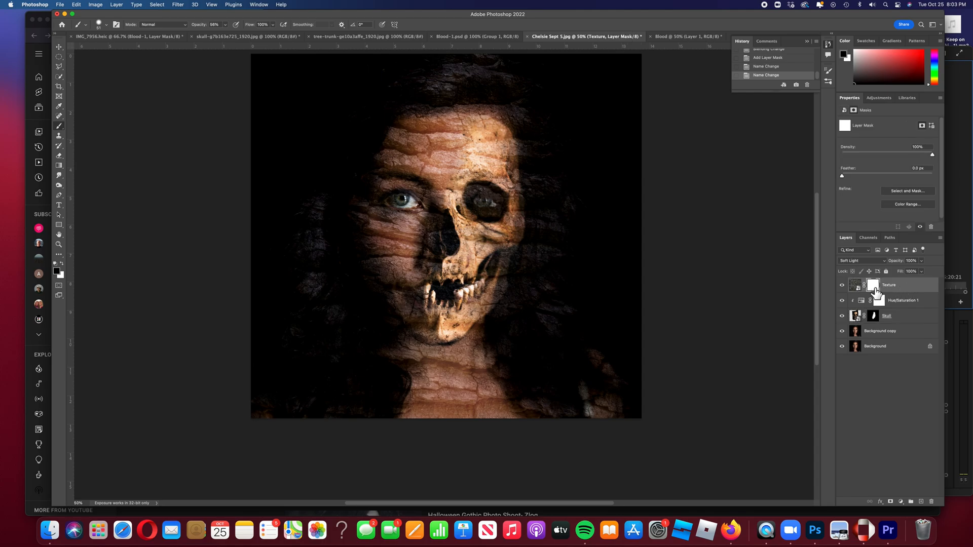
left_click_drag(875, 293, 876, 293)
key("super+i")
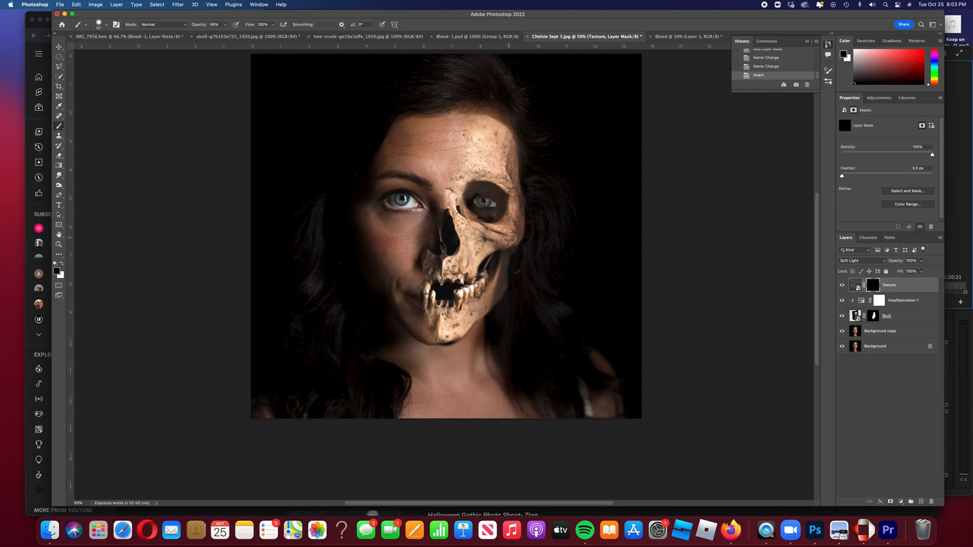
scroll(502, 238, "up", 3)
scroll(490, 237, "down", 2)
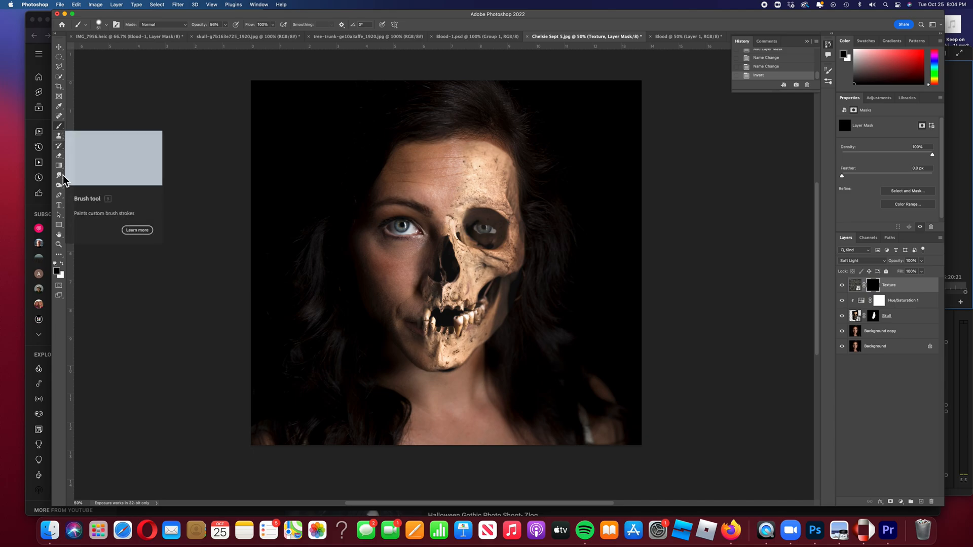
Switch to white and set the regular Brush to 108 px.
left_click(61, 264)
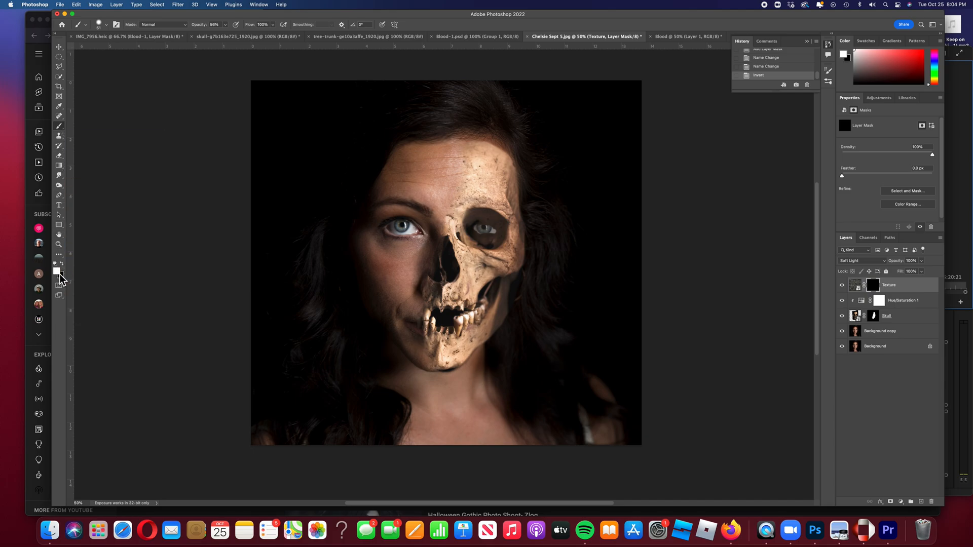
right_click(59, 126)
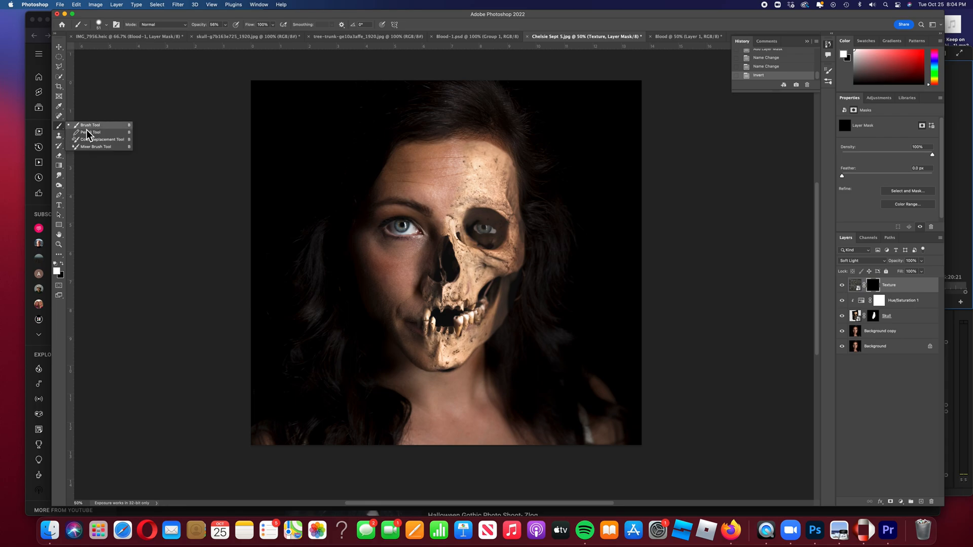
left_click(90, 125)
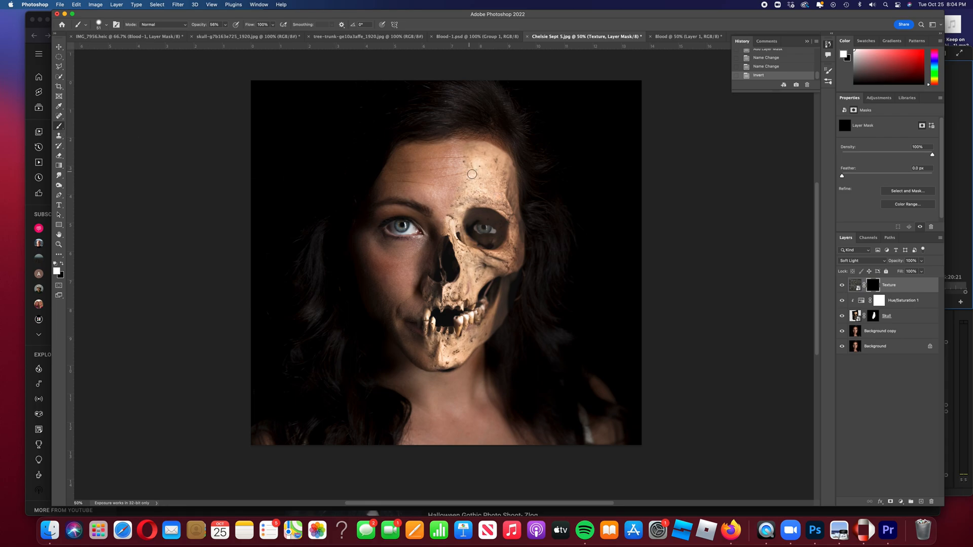
right_click(430, 163)
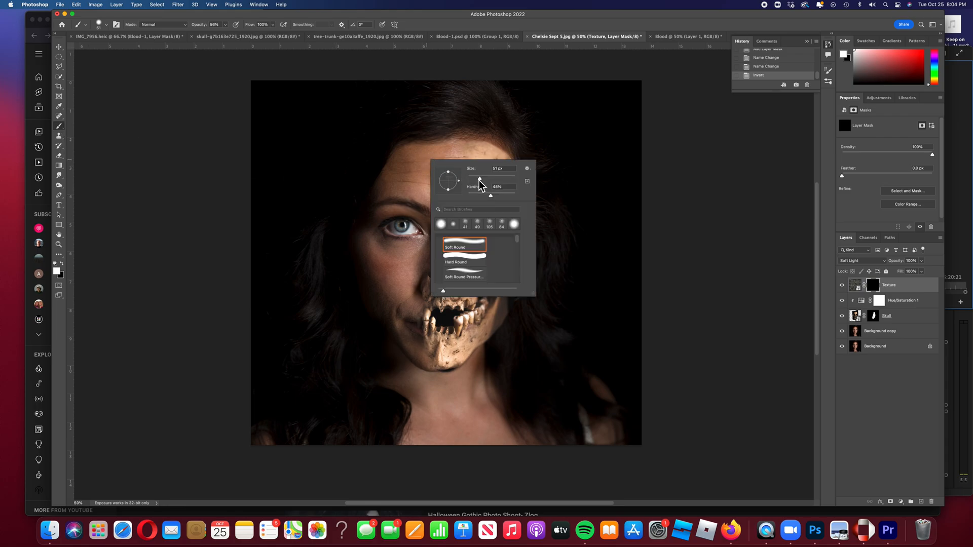
left_click_drag(483, 180, 495, 183)
left_click(411, 157)
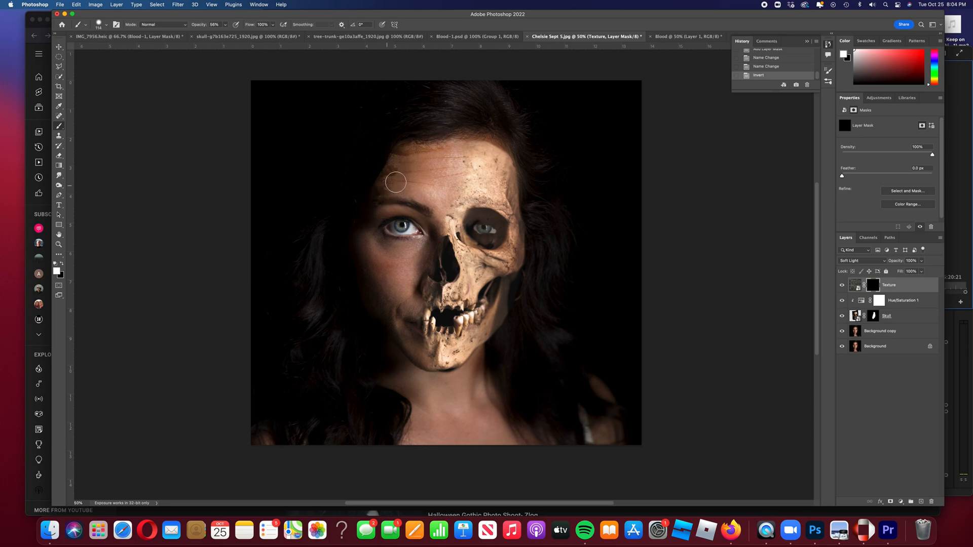
Paint bark back onto the forehead, left cheek edge, jaw and neck at 100% opacity.
left_click_drag(458, 146, 444, 150)
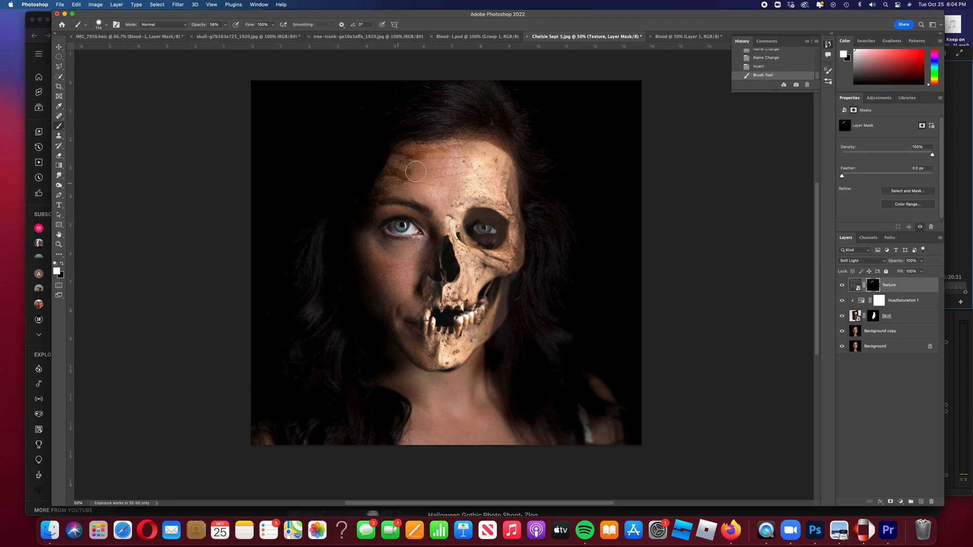
left_click_drag(402, 180, 403, 189)
left_click(225, 25)
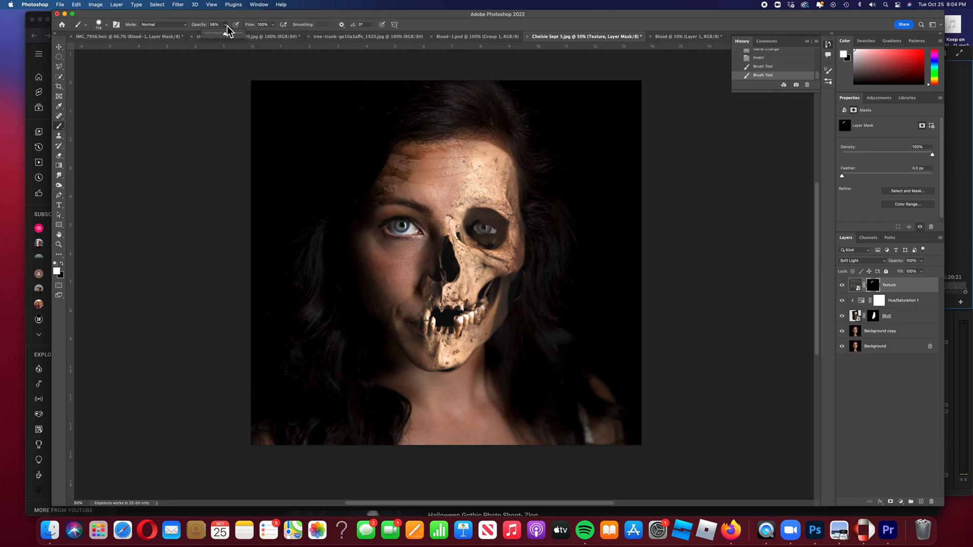
left_click_drag(226, 36, 247, 43)
scroll(414, 248, "down", 3)
mouse_move(373, 168)
left_mouse_down()
mouse_move(374, 216)
mouse_move(370, 187)
left_mouse_up()
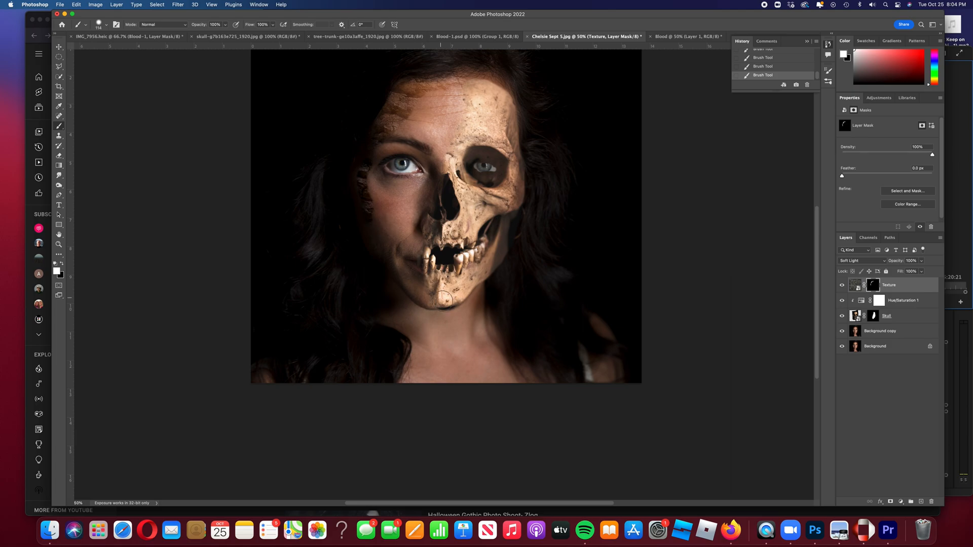
mouse_move(412, 314)
left_mouse_down()
mouse_move(440, 325)
mouse_move(477, 316)
mouse_move(487, 302)
mouse_move(466, 317)
mouse_move(410, 313)
mouse_move(448, 329)
mouse_move(398, 329)
mouse_move(487, 339)
mouse_move(429, 354)
mouse_move(485, 322)
mouse_move(447, 344)
mouse_move(483, 334)
mouse_move(478, 353)
mouse_move(428, 360)
mouse_move(475, 382)
mouse_move(547, 384)
mouse_move(517, 331)
mouse_move(494, 349)
mouse_move(456, 345)
left_mouse_up()
scroll(477, 354, "up", 5)
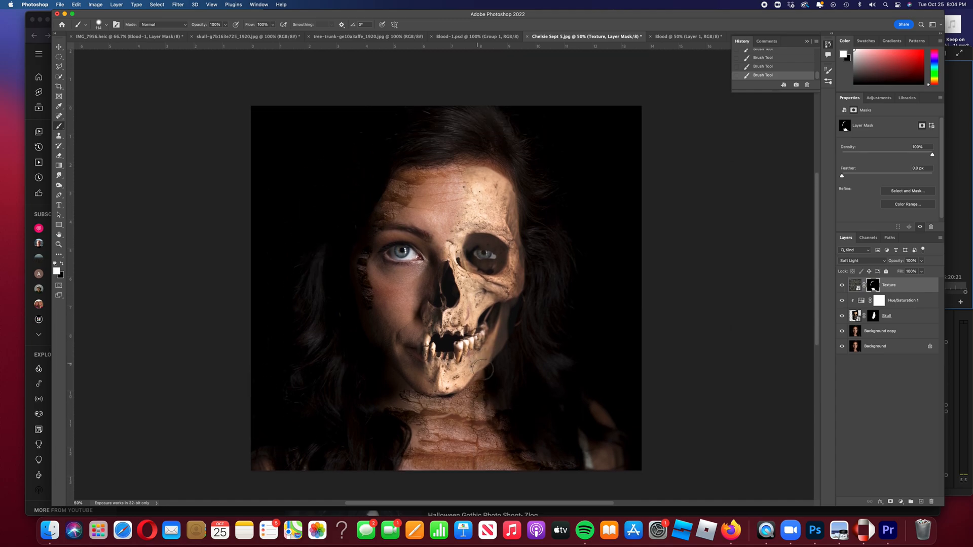
Lower the brush opacity to about 77% and paint cracked texture under the eye.
left_click(225, 24)
left_click_drag(227, 35, 221, 38)
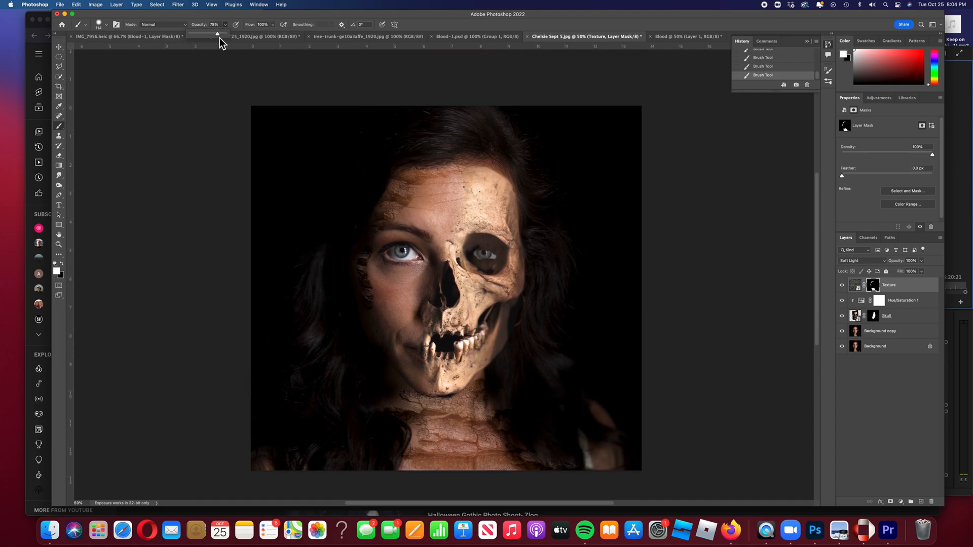
left_click(424, 184)
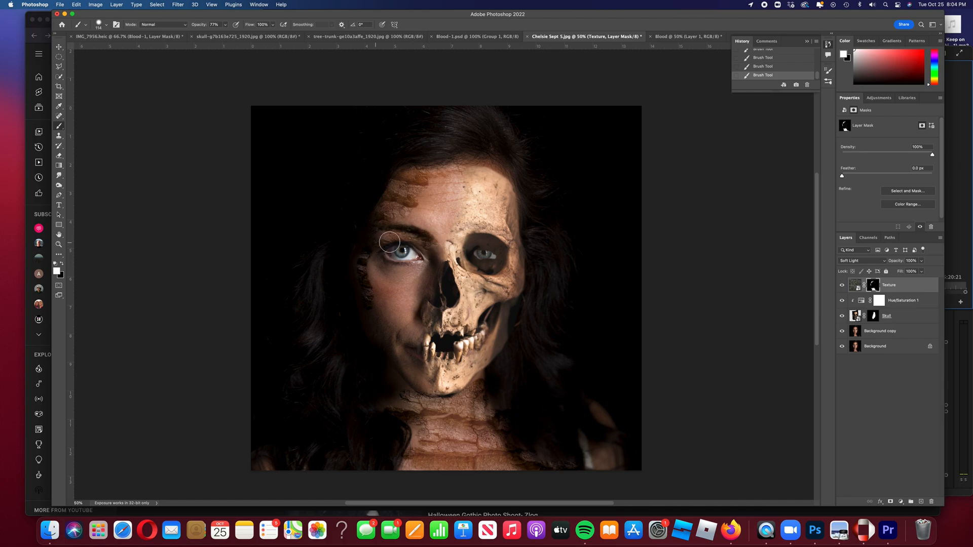
mouse_move(412, 275)
left_mouse_down()
mouse_move(429, 276)
mouse_move(383, 275)
mouse_move(381, 293)
mouse_move(413, 370)
mouse_move(437, 397)
left_mouse_up()
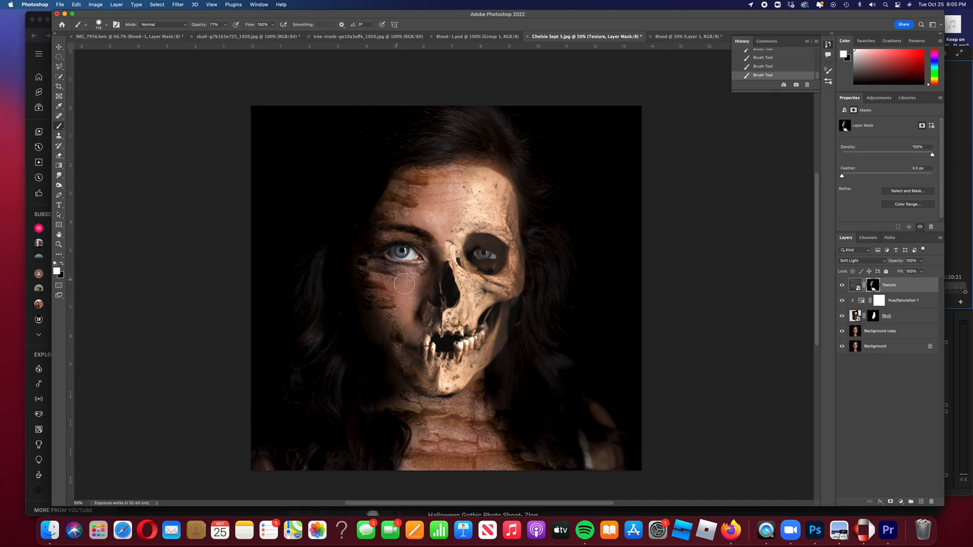
Add more texture below the eye, along the skull edge from cheekbone to temple, and over the eye.
left_click(226, 25)
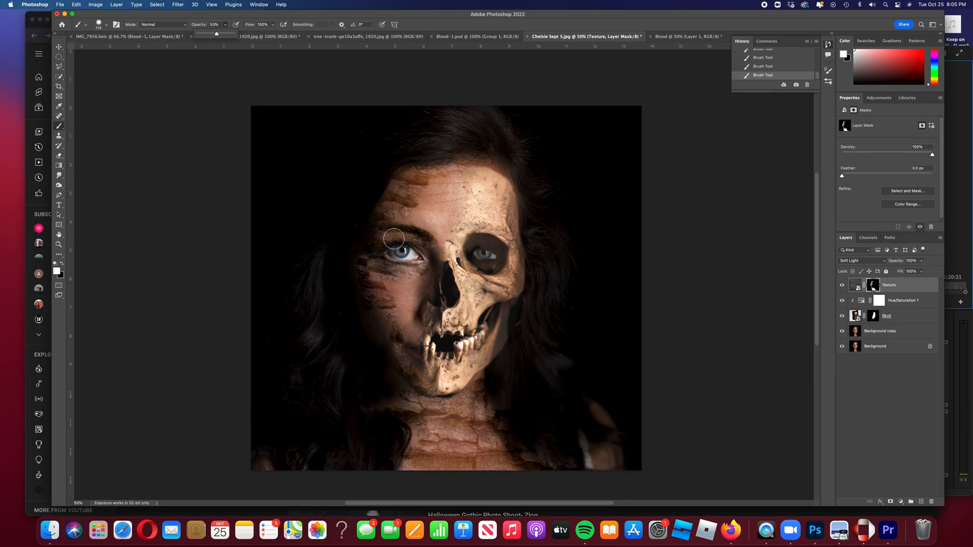
mouse_move(423, 280)
left_mouse_down()
mouse_move(411, 298)
mouse_move(389, 288)
left_mouse_up()
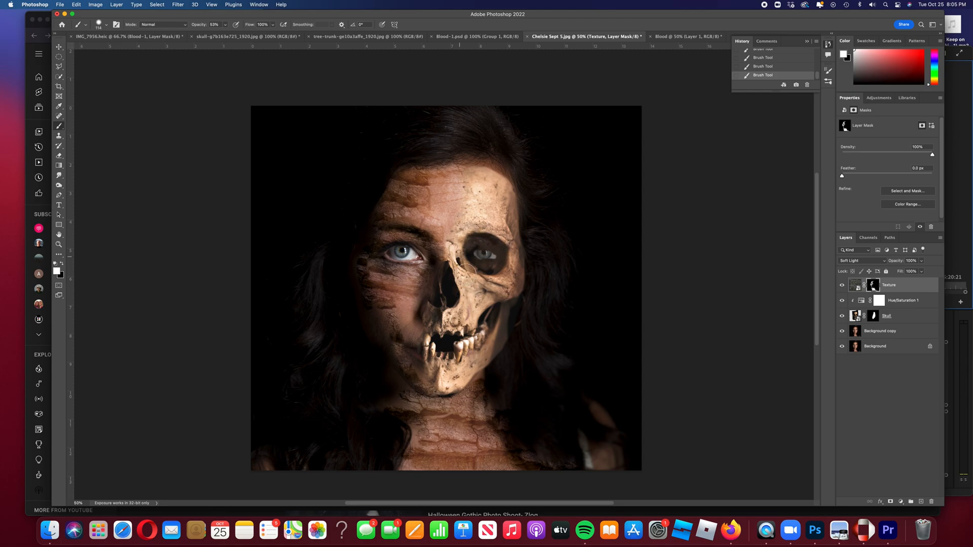
mouse_move(514, 275)
left_mouse_down()
mouse_move(521, 247)
mouse_move(505, 178)
left_mouse_up()
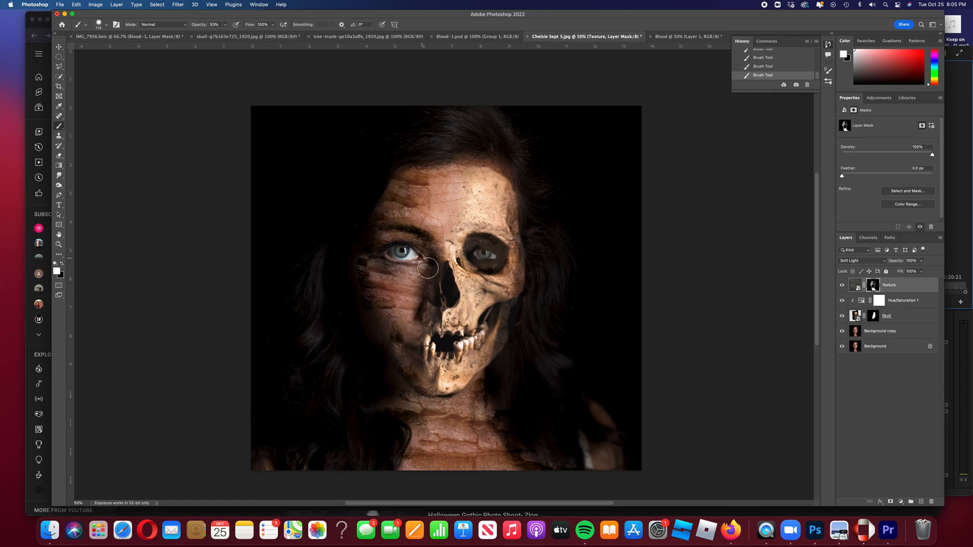
left_click_drag(407, 260, 402, 262)
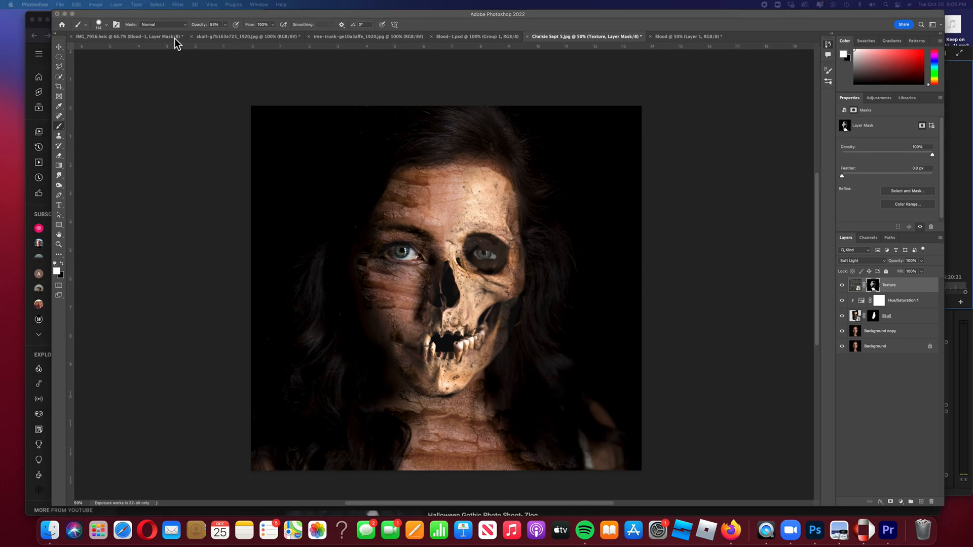
left_click(182, 20)
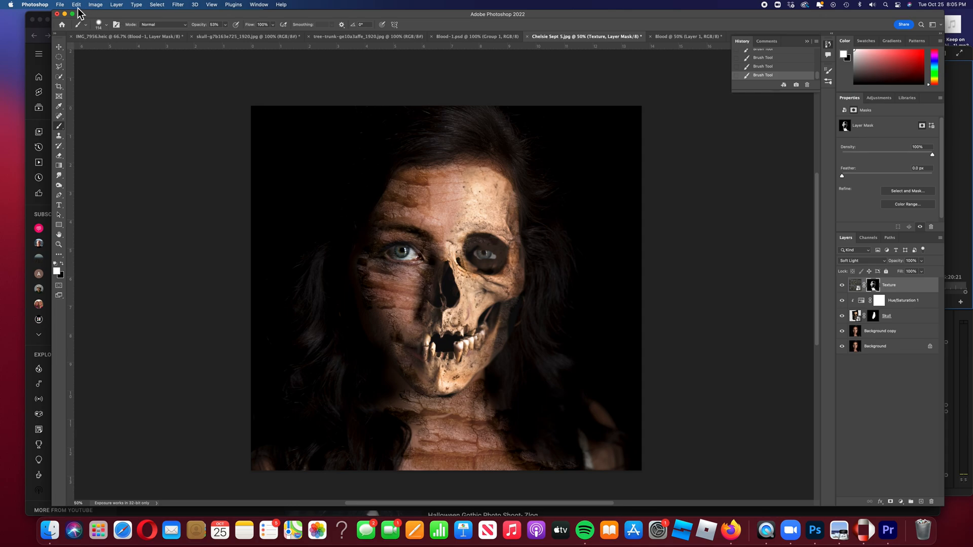
left_click(59, 6)
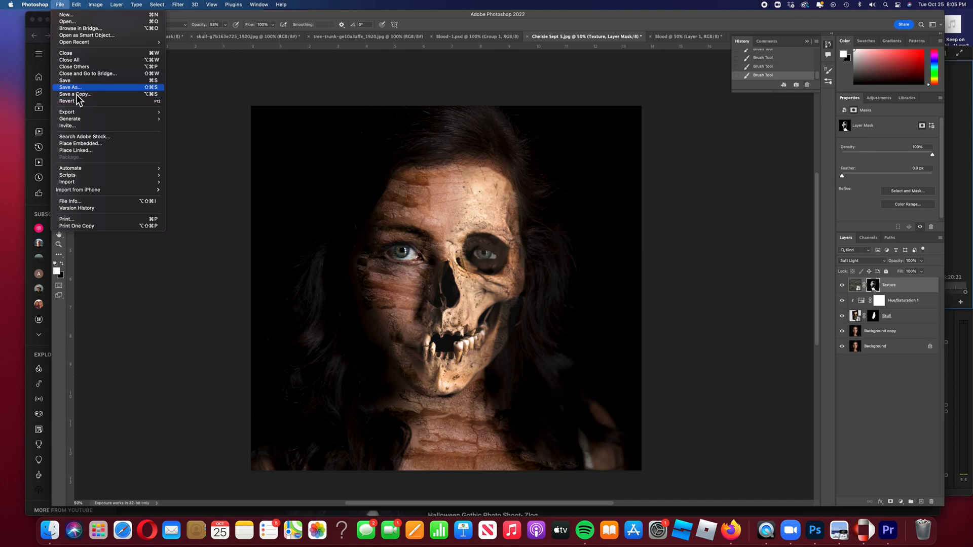
Place Bloodspappers.jpg from the Halloween folder as an embedded layer.
left_click(84, 144)
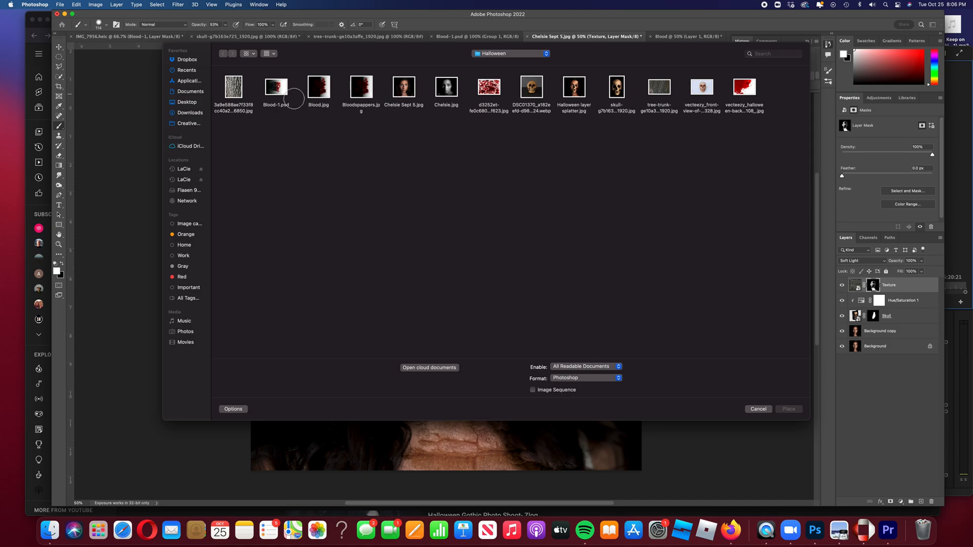
left_click(363, 91)
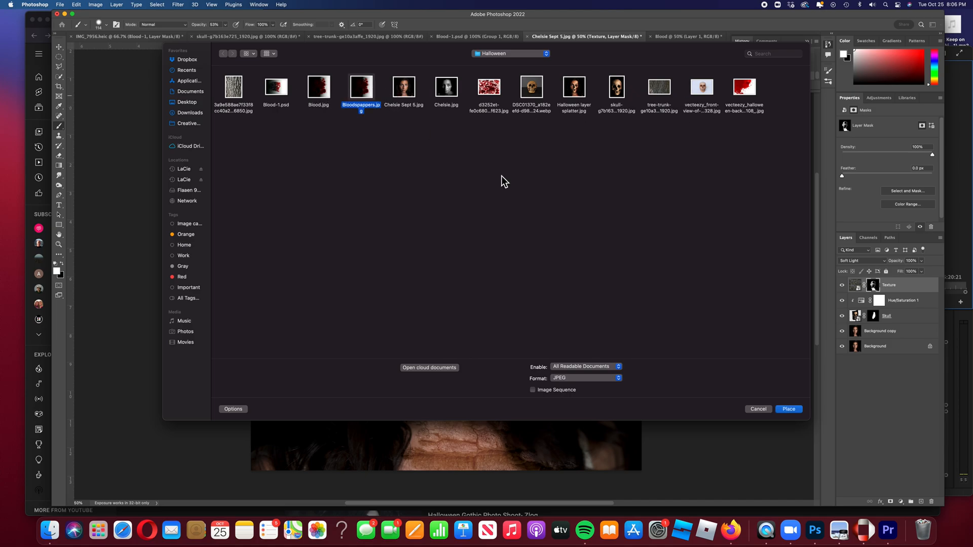
left_click(790, 410)
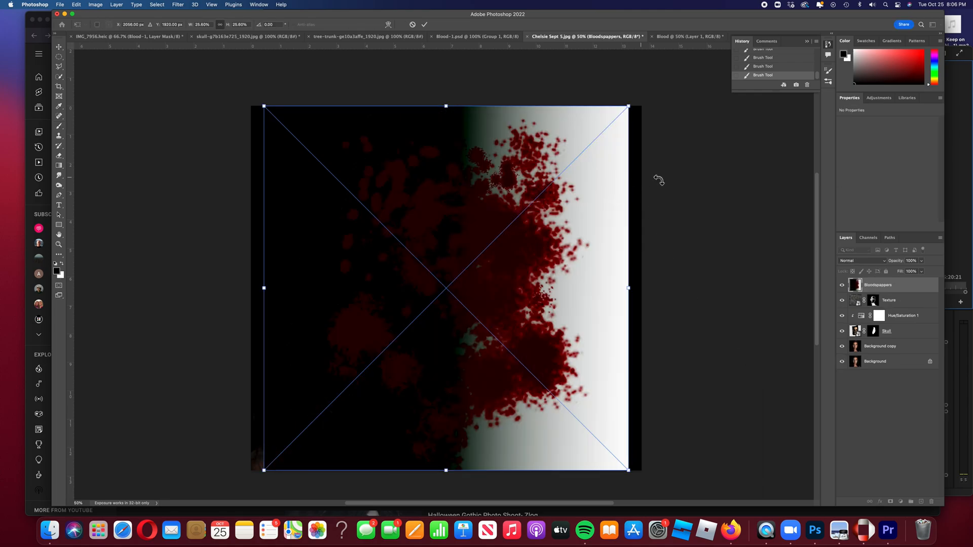
Scale the blood spatter to about 33% so it overfills the canvas, centre it and commit.
left_click_drag(632, 108, 660, 78)
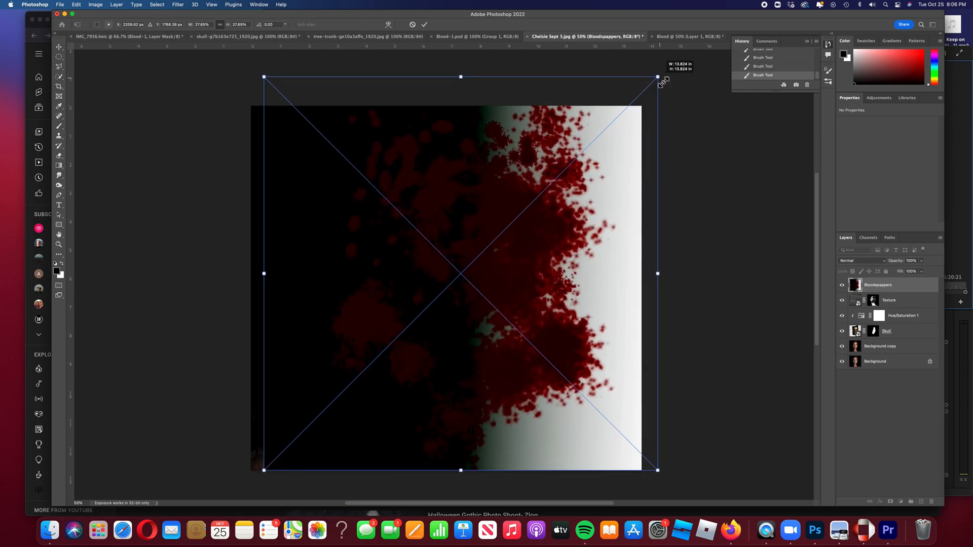
left_click_drag(264, 471, 223, 494)
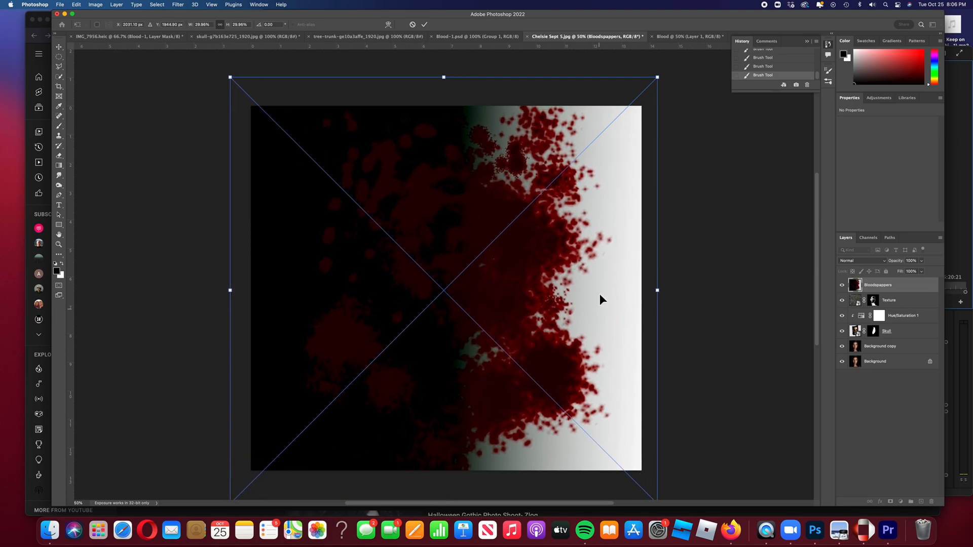
left_click_drag(659, 80, 666, 72)
left_click_drag(515, 192, 484, 191)
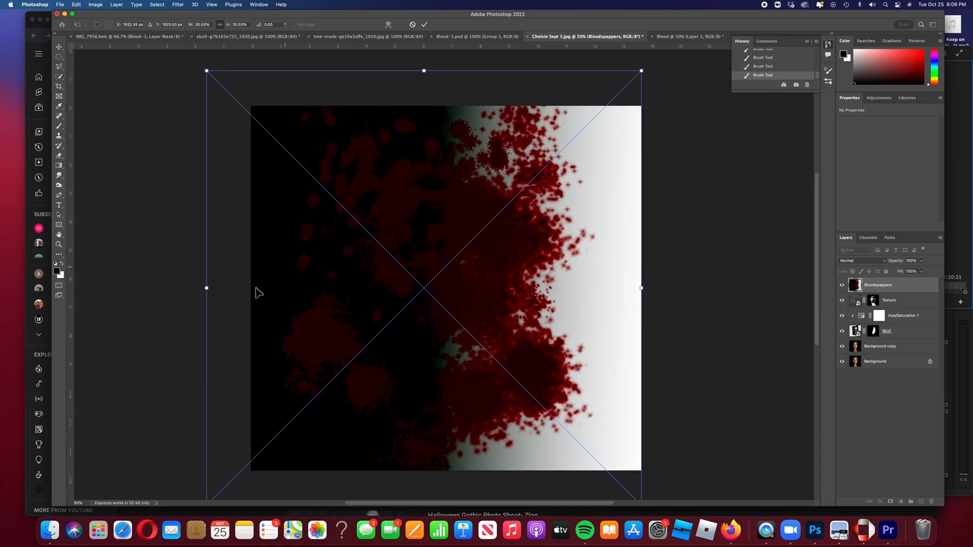
left_click_drag(206, 290, 169, 282)
left_click_drag(400, 304, 408, 302)
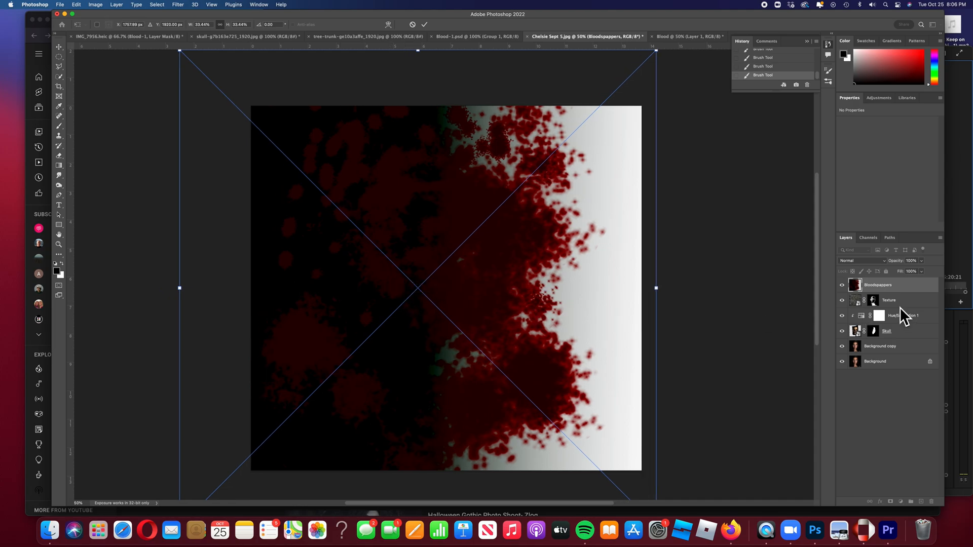
left_click(424, 25)
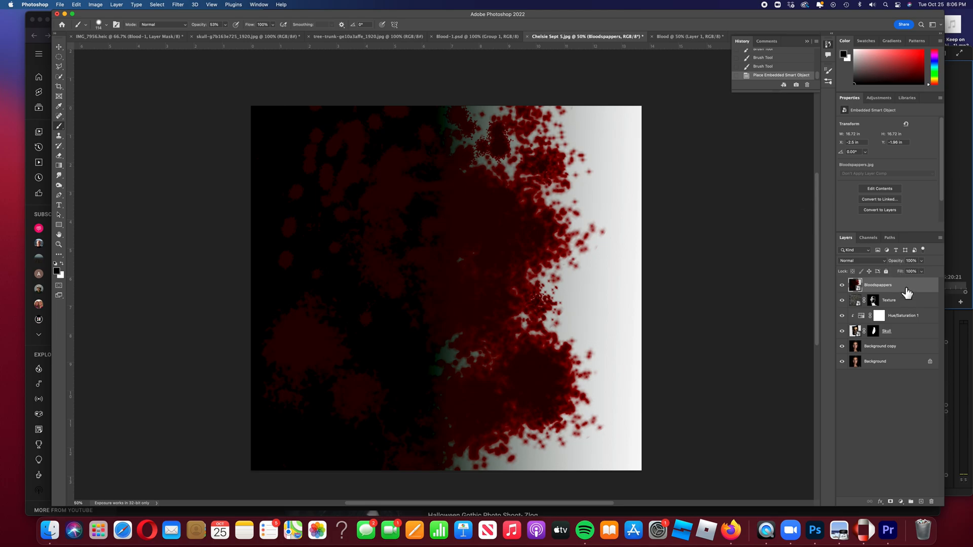
Add an inverted black mask to the Bloodspappers layer and switch to the Brush tool.
left_click(891, 502)
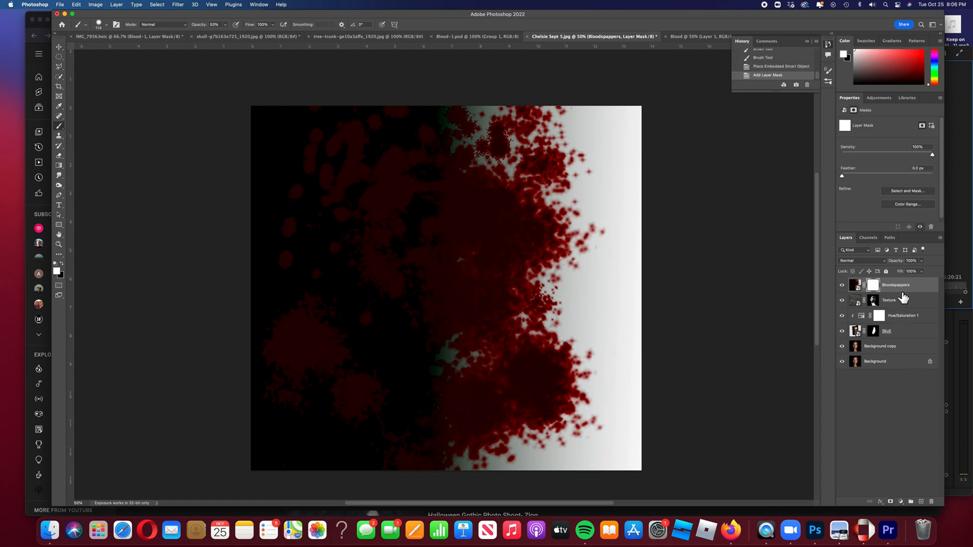
key("cmd+i")
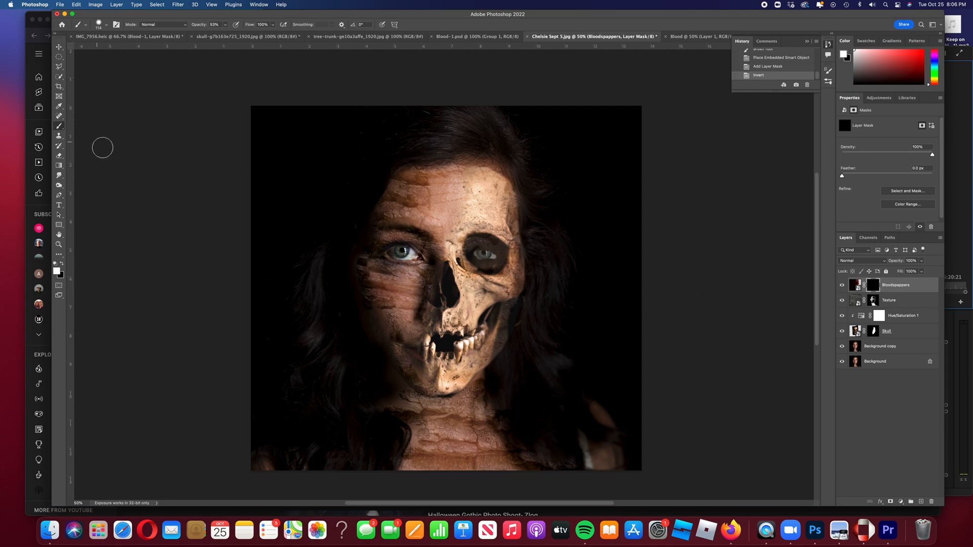
right_click(60, 127)
left_click(85, 126)
left_click(107, 26)
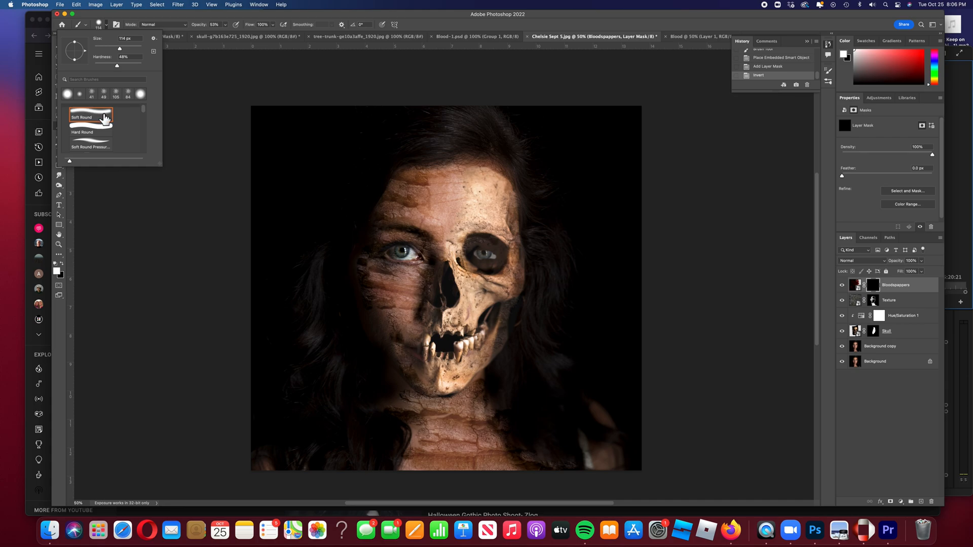
scroll(106, 124, "up", 1)
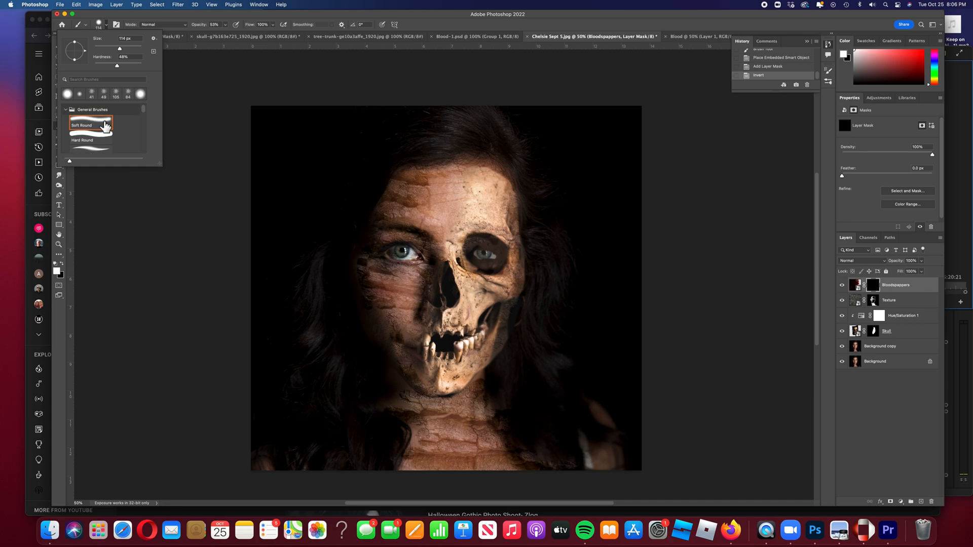
scroll(105, 126, "up", 2)
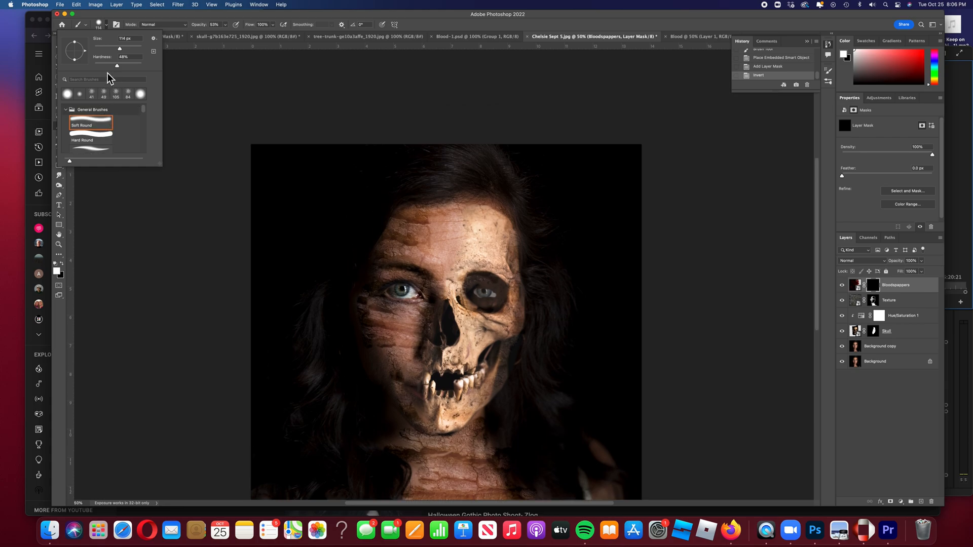
Load the Legacy Brushes set and choose the Spatter 39 pixels preset.
left_click(154, 39)
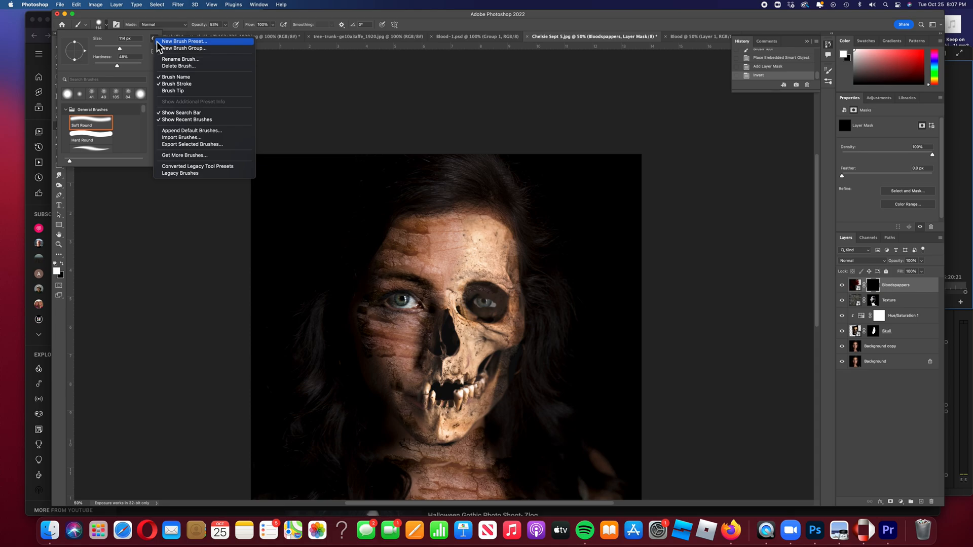
left_click(190, 175)
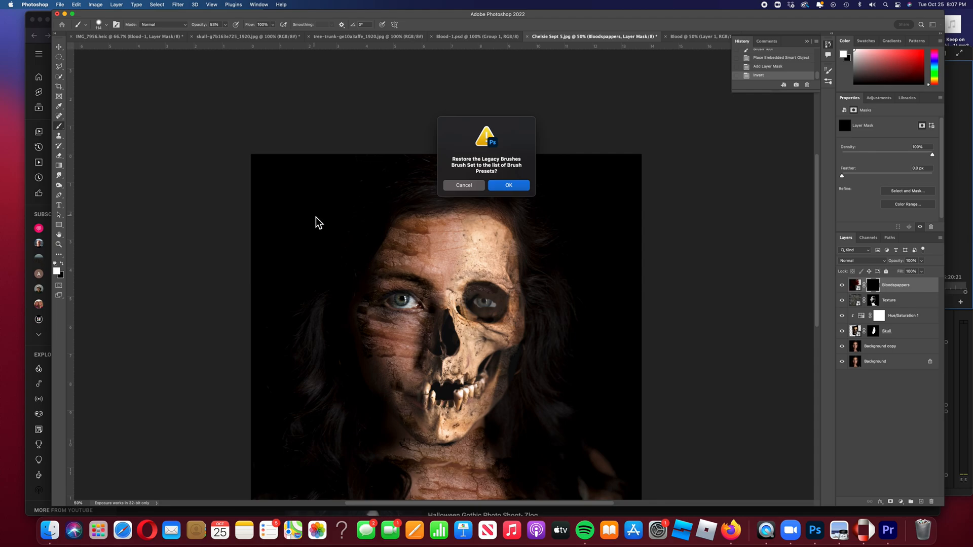
left_click(509, 186)
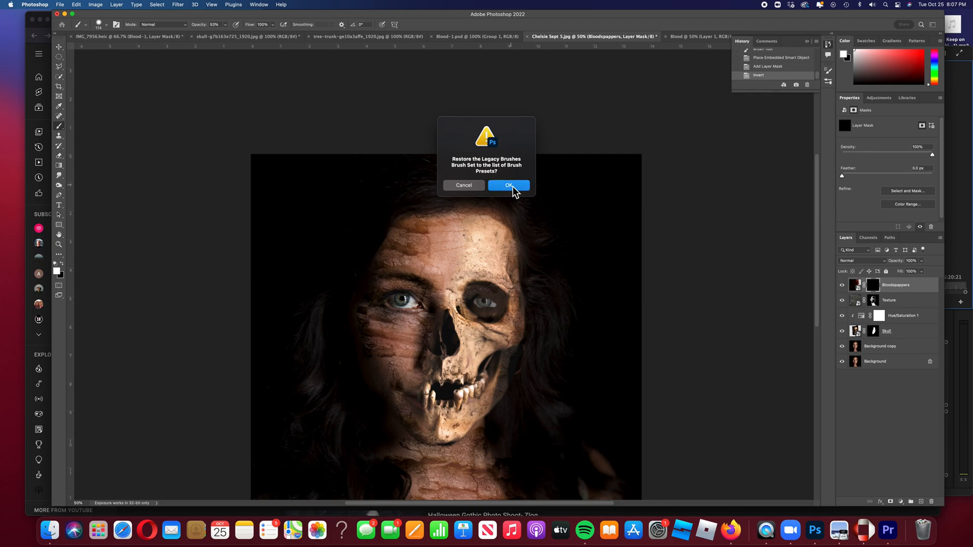
left_click(107, 25)
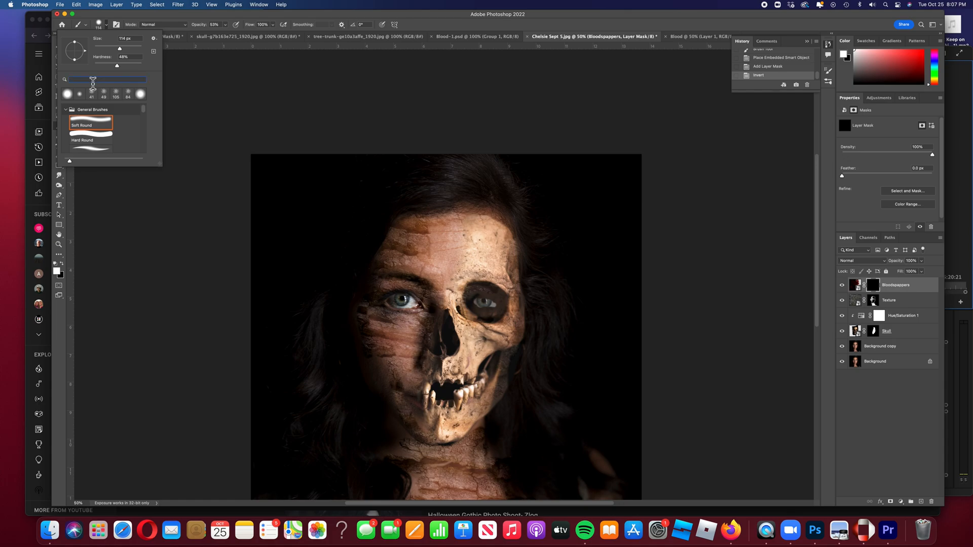
type("39")
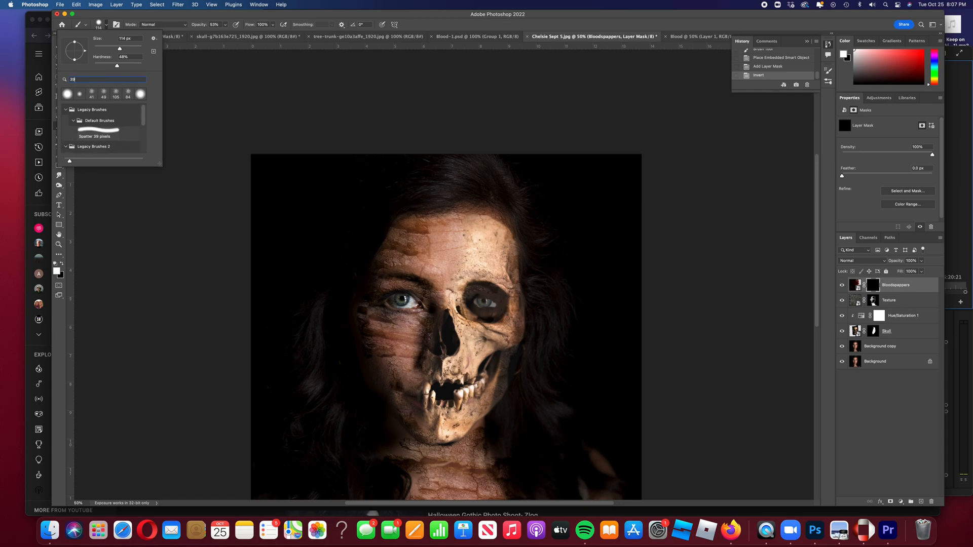
left_click(105, 138)
Enlarge the Spatter brush to about 166 px.
scroll(307, 159, "down", 3)
scroll(448, 183, "down", 3)
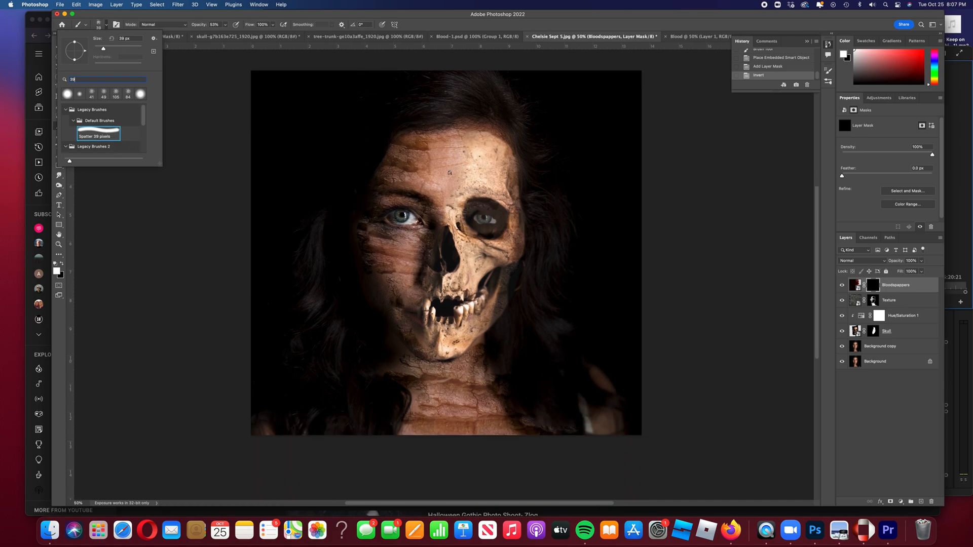
left_click(448, 161)
right_click(448, 161)
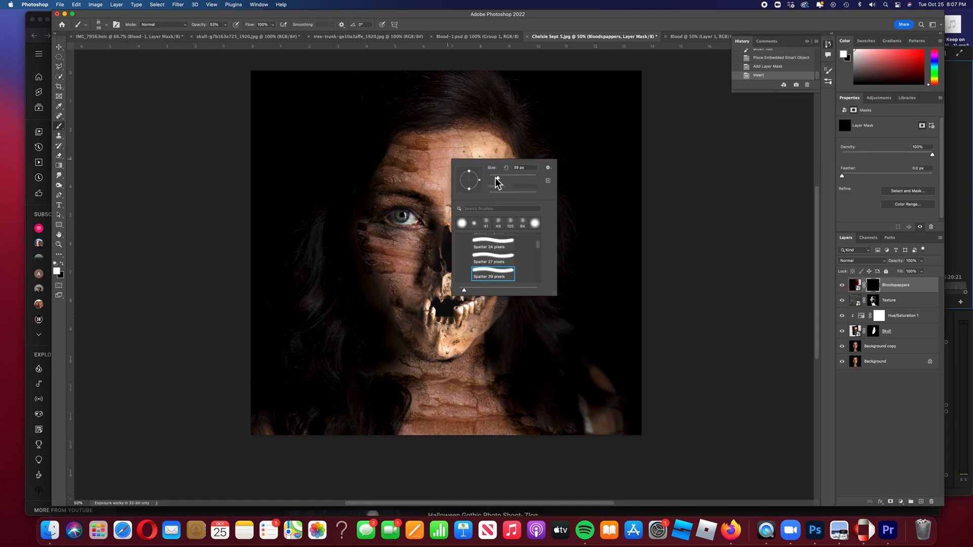
left_click_drag(500, 179, 521, 181)
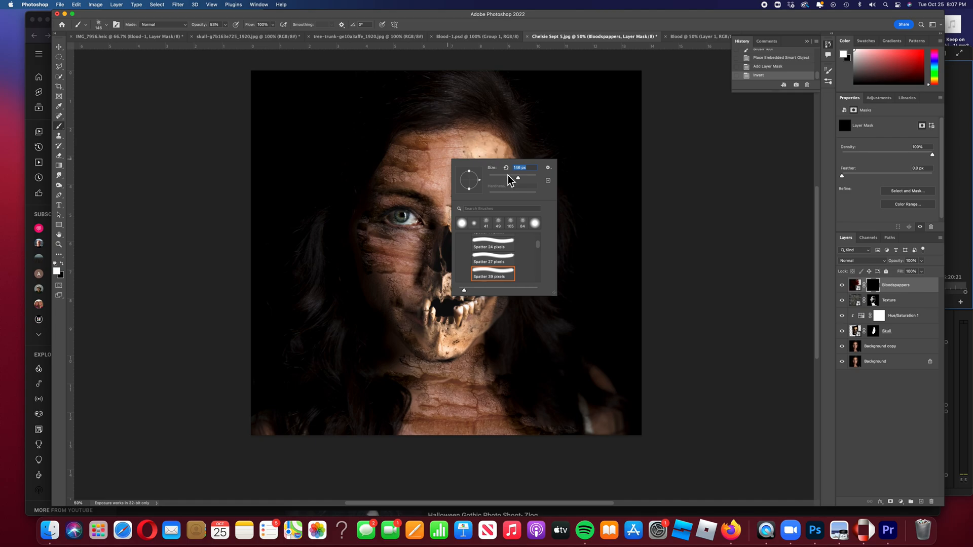
left_click(226, 26)
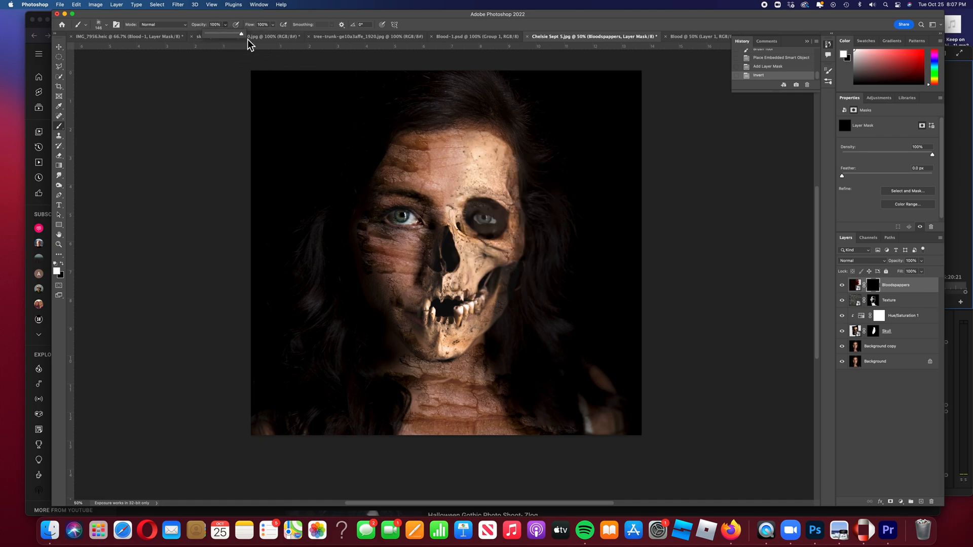
Stamp dark red blood spatter along the forehead hairline and down its right side.
left_click(471, 126)
left_click(493, 129)
left_click(479, 134)
left_click(469, 130)
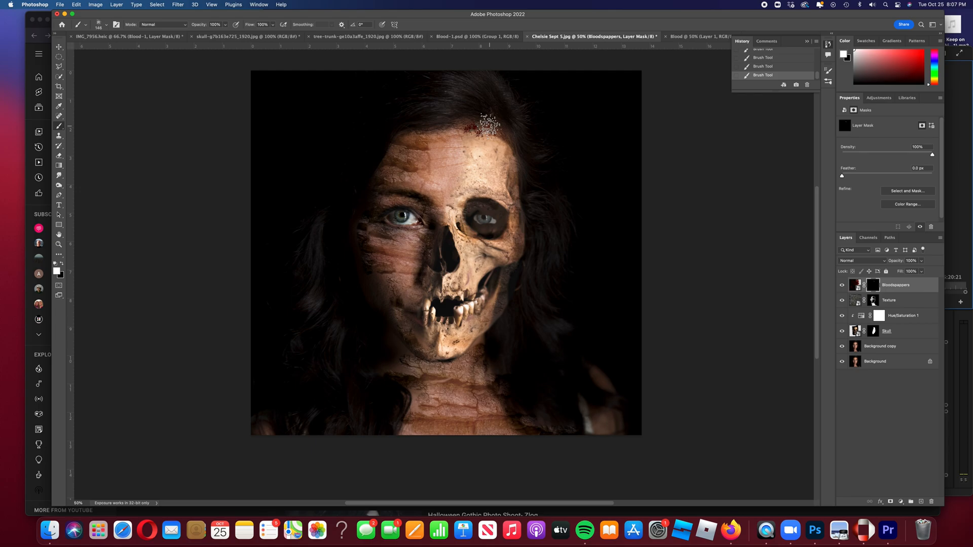
left_click(492, 126)
left_click(499, 131)
left_click(505, 140)
left_click(507, 147)
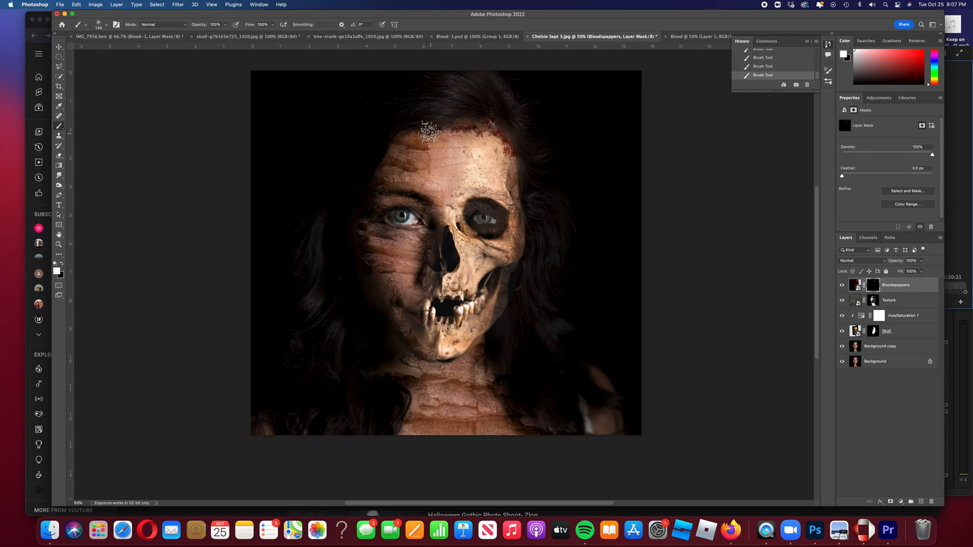
Paint blood spatter under the chin and jaw and down both sides of the neck.
scroll(428, 132, "down", 1)
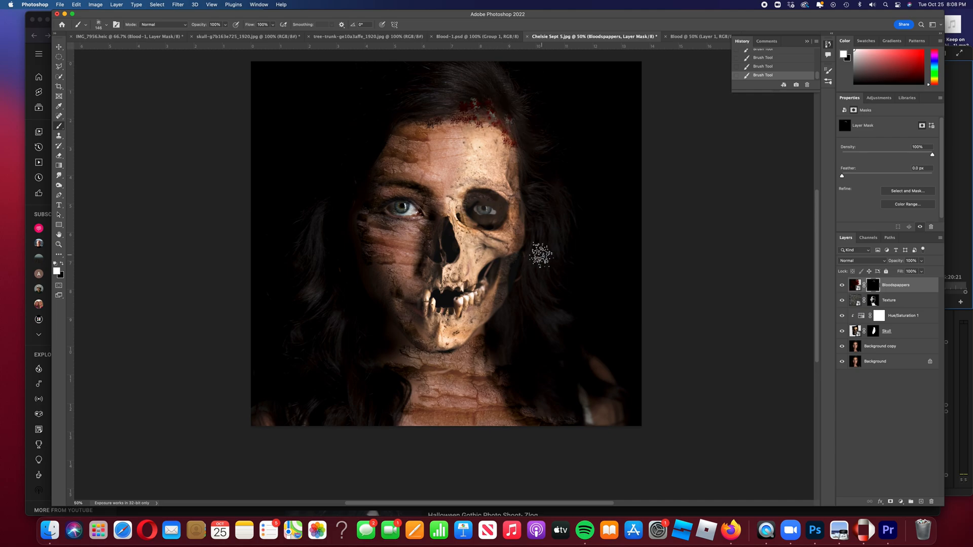
mouse_move(479, 344)
left_mouse_down()
mouse_move(475, 354)
mouse_move(479, 327)
left_mouse_up()
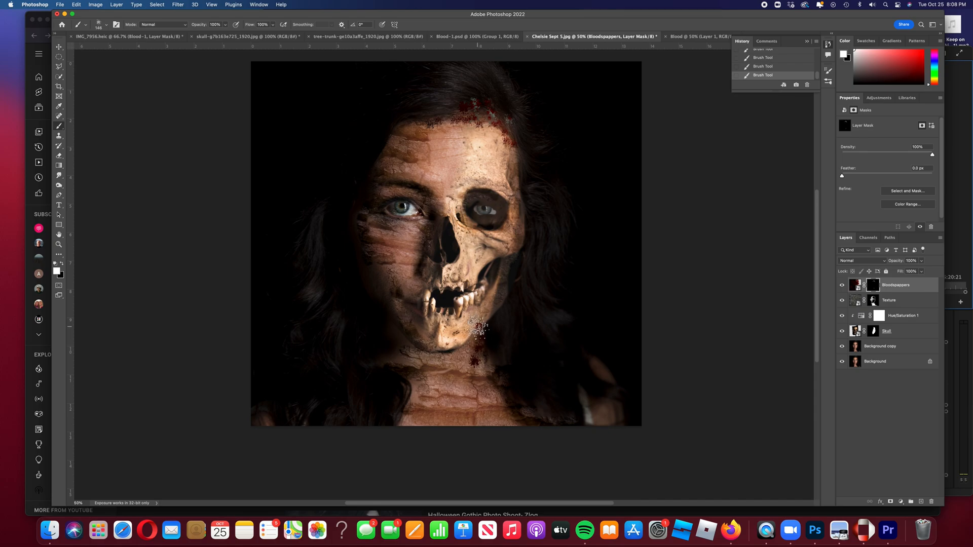
left_click(472, 355)
mouse_move(487, 368)
left_mouse_down()
mouse_move(503, 405)
mouse_move(494, 413)
left_mouse_up()
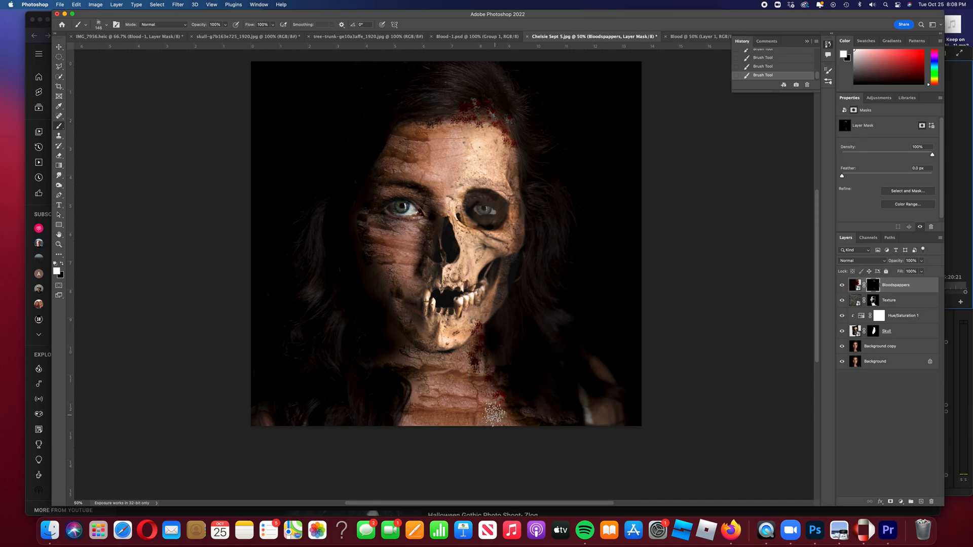
mouse_move(403, 370)
left_mouse_down()
mouse_move(407, 345)
mouse_move(416, 404)
mouse_move(404, 421)
mouse_move(416, 396)
left_mouse_up()
mouse_move(419, 389)
left_mouse_down()
mouse_move(401, 396)
mouse_move(424, 423)
mouse_move(440, 424)
left_mouse_up()
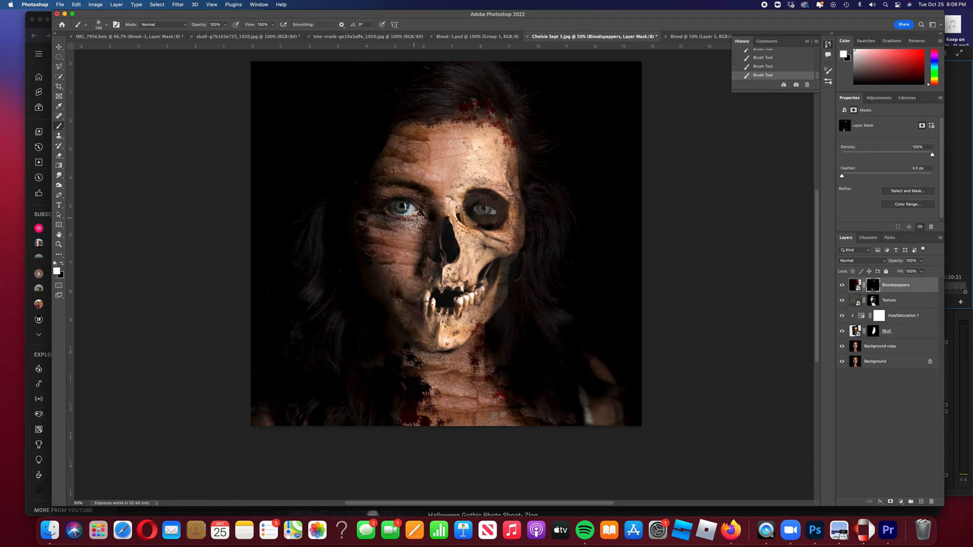
Resize the Spatter brush to 51 px, then 76 px, and finally 412 px.
right_click(413, 221)
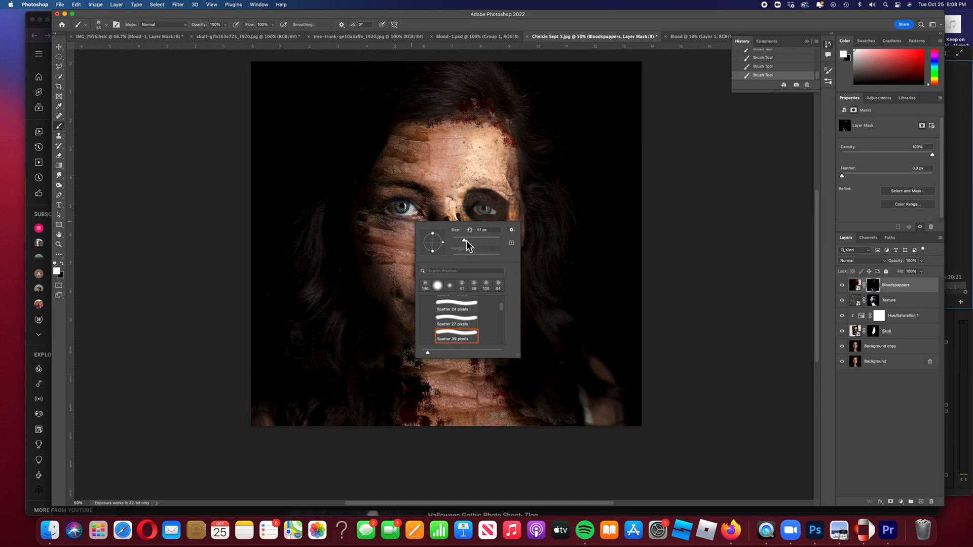
left_click(422, 212)
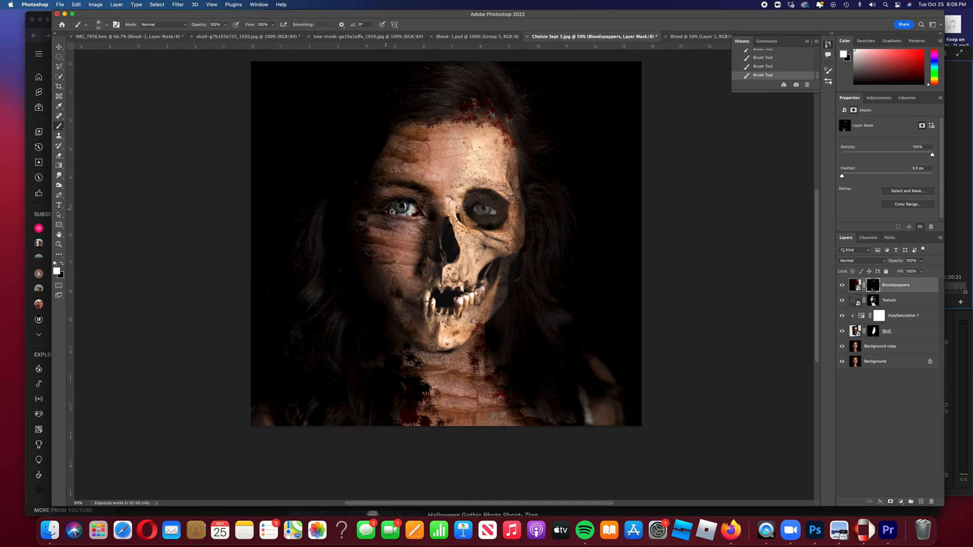
right_click(462, 206)
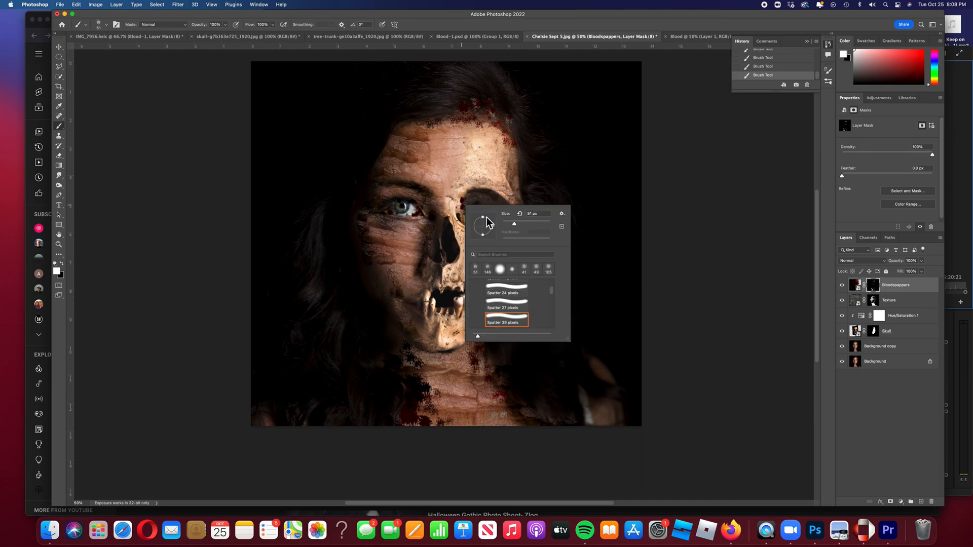
left_click_drag(513, 224, 522, 224)
left_click(466, 200)
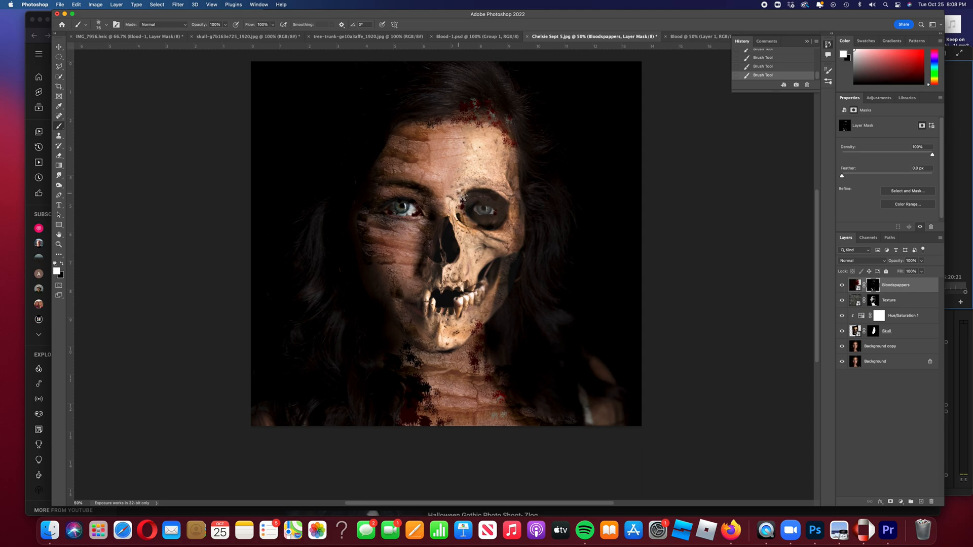
right_click(410, 144)
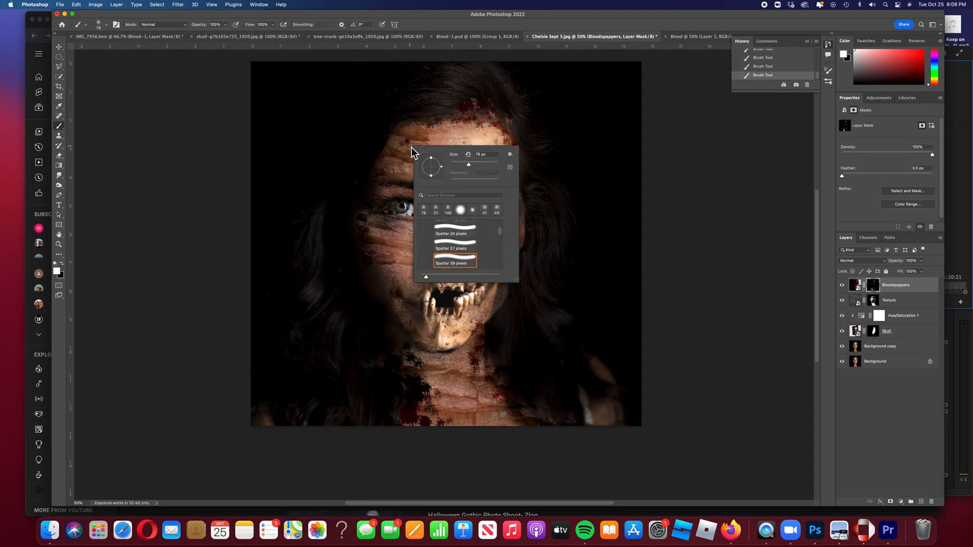
left_click_drag(488, 168, 491, 168)
left_click(394, 157)
Stamp a large blood spatter on the left forehead and four more around the right eye socket.
left_click(400, 143)
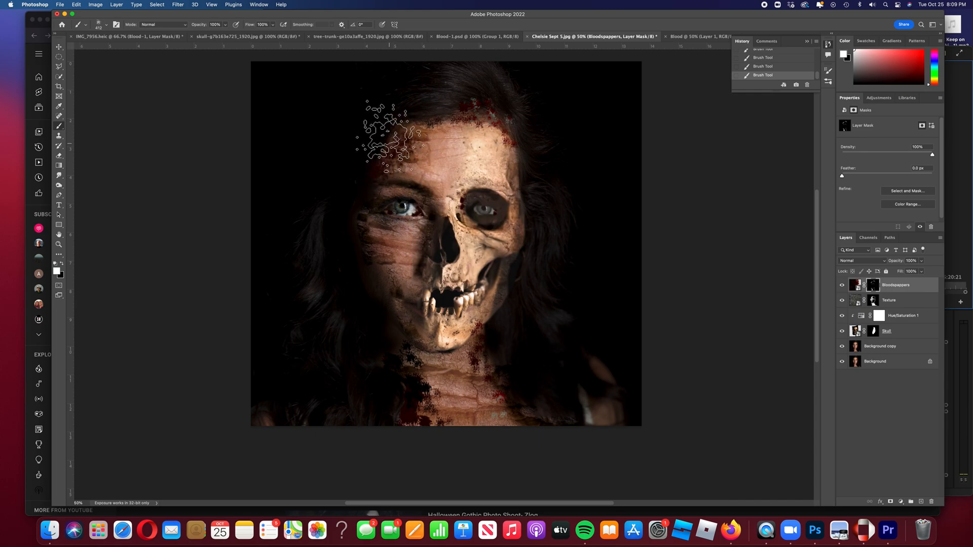
left_click(508, 181)
left_click(511, 201)
left_click(513, 218)
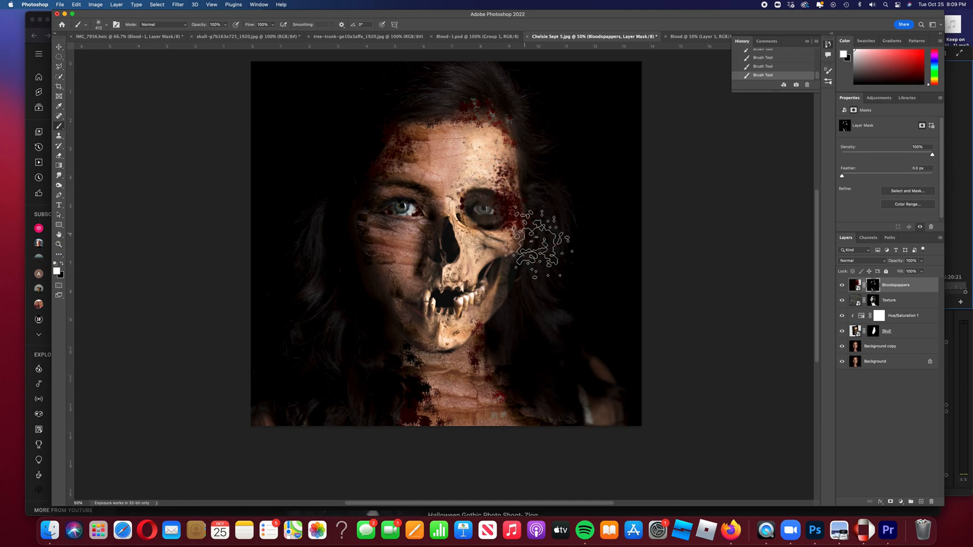
left_click(511, 159)
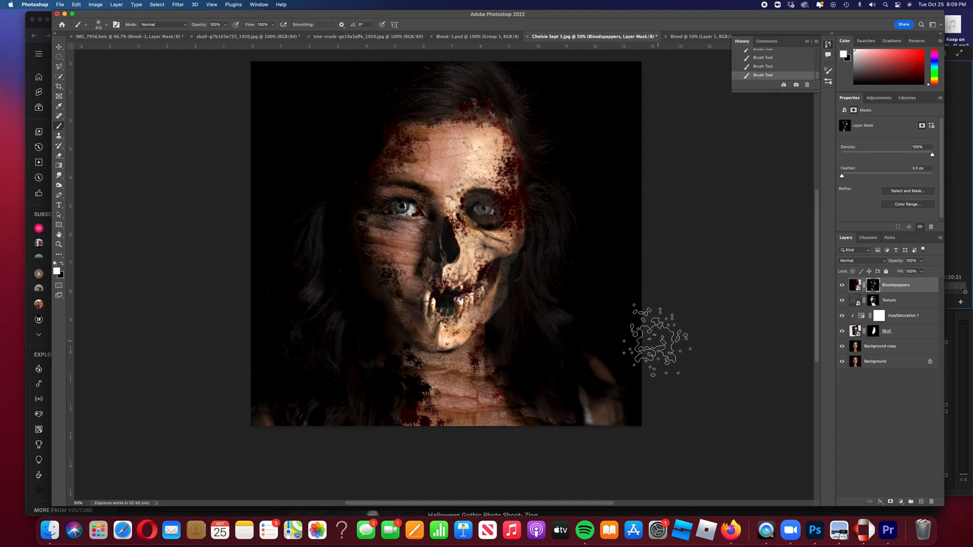
left_click(59, 48)
scroll(524, 170, "up", 2)
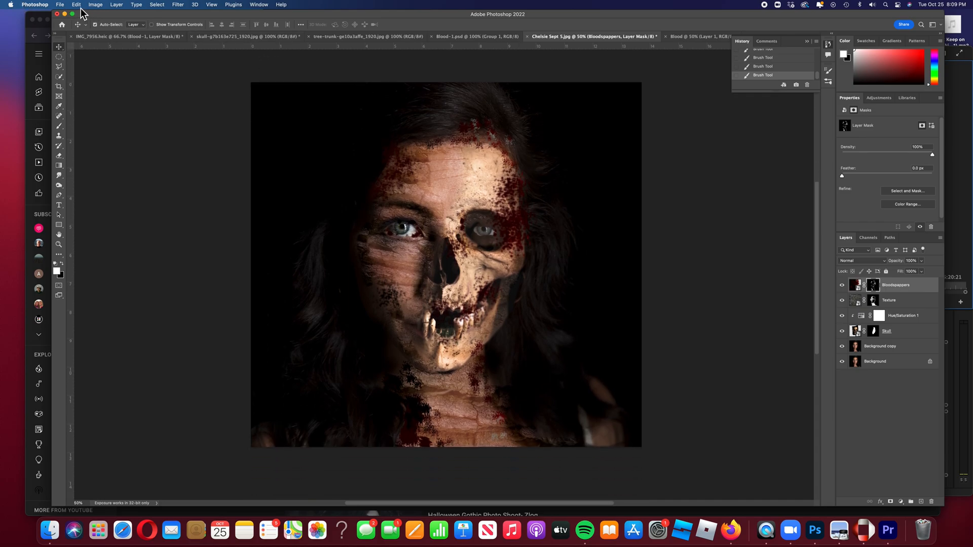
left_click(60, 4)
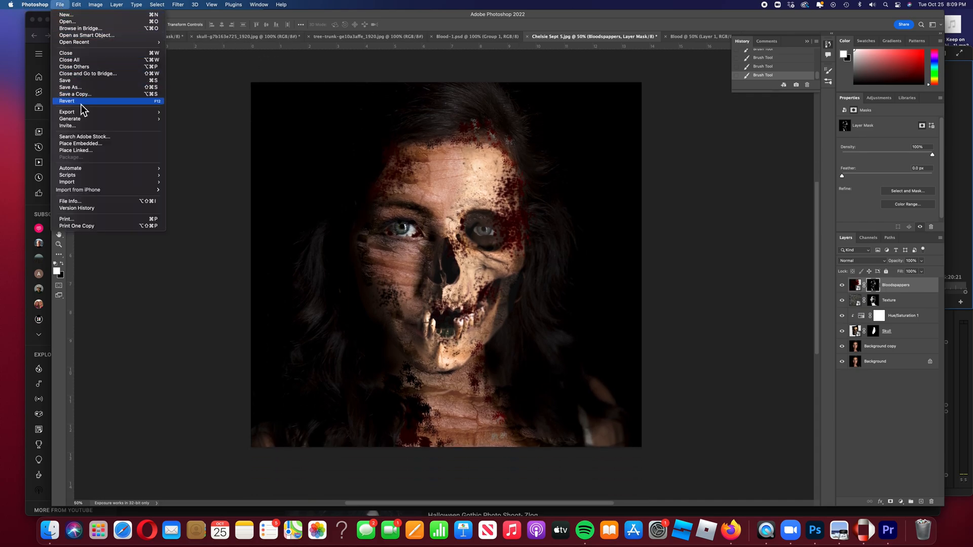
mouse_move(87, 113)
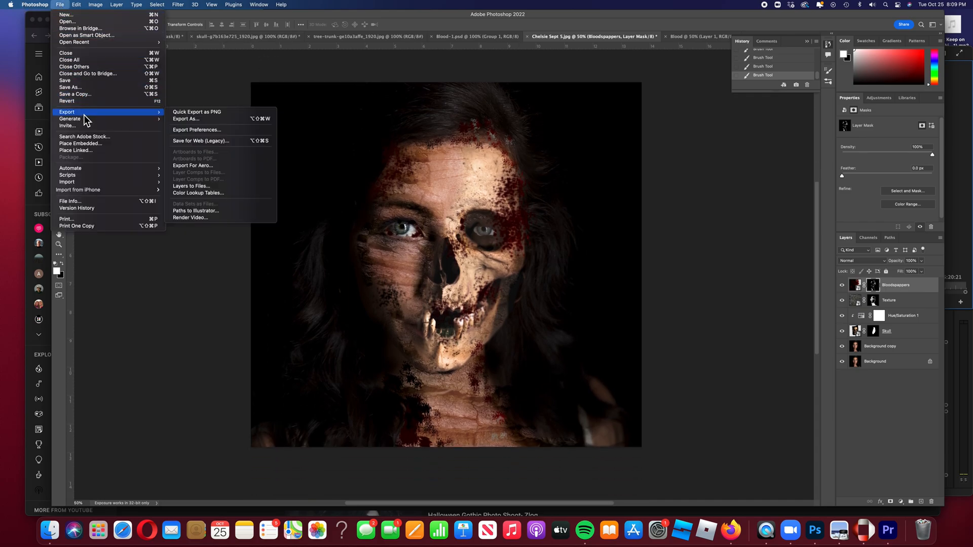
left_click(191, 122)
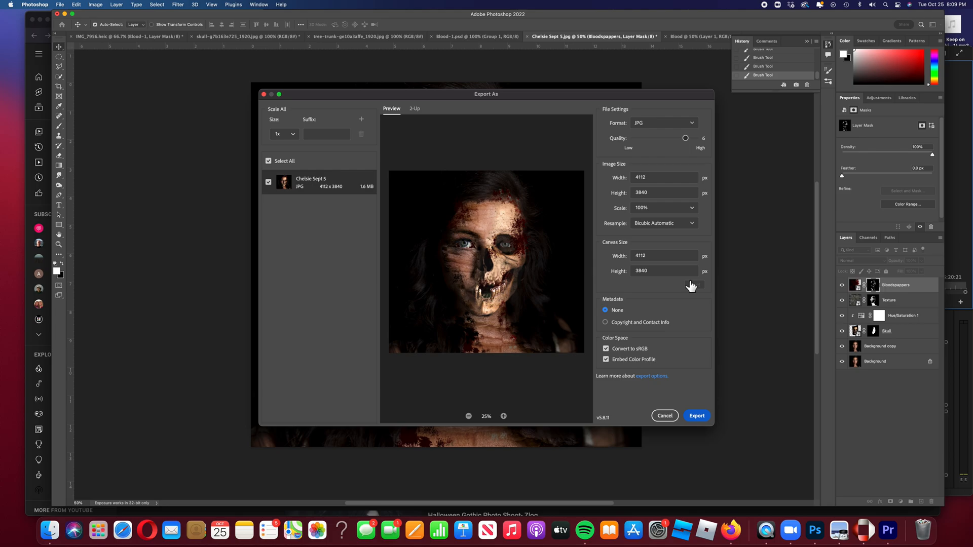
key("Return")
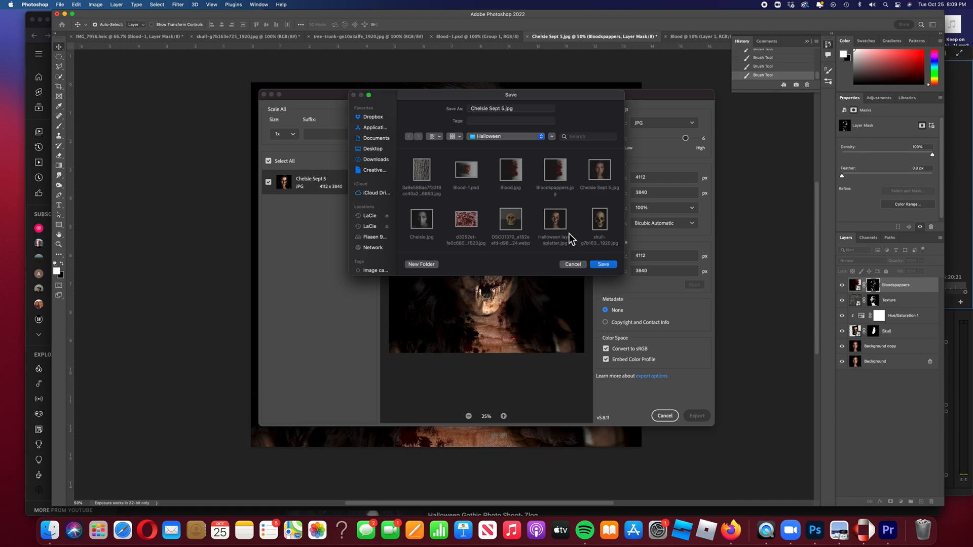
left_click(573, 264)
left_click(664, 416)
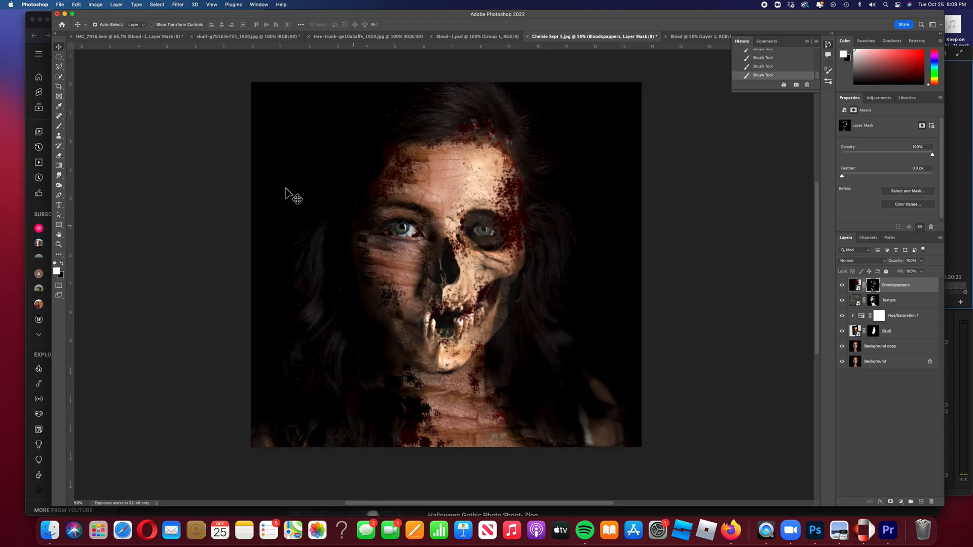
left_click(60, 5)
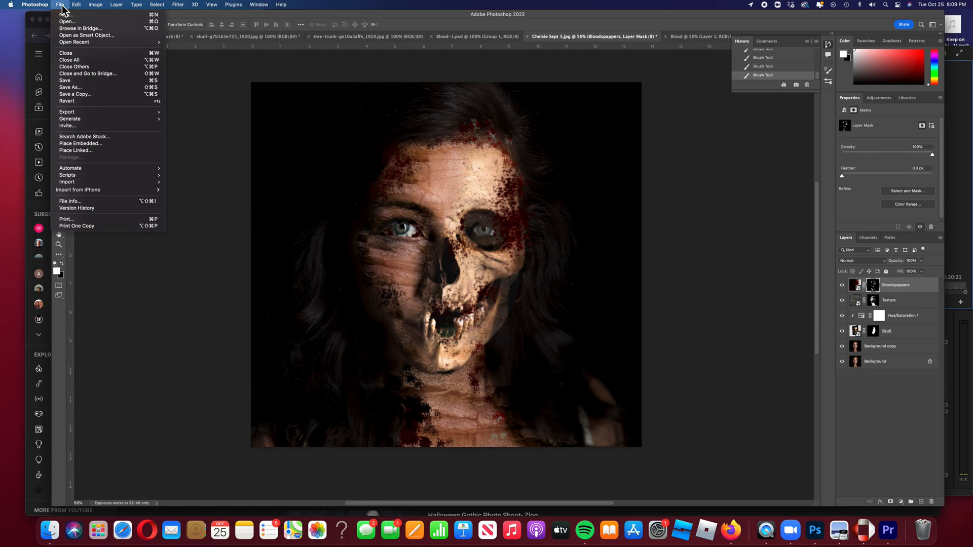
left_click(71, 87)
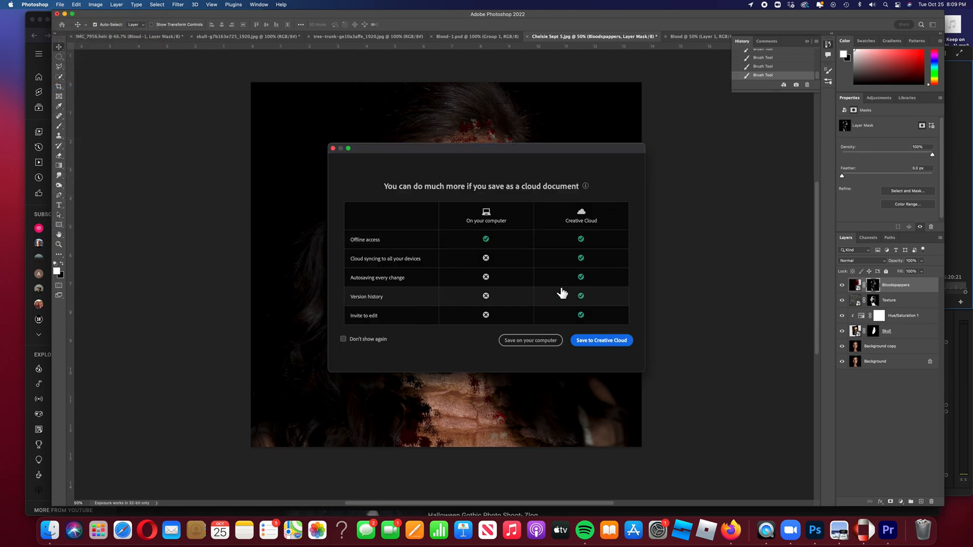
left_click(528, 341)
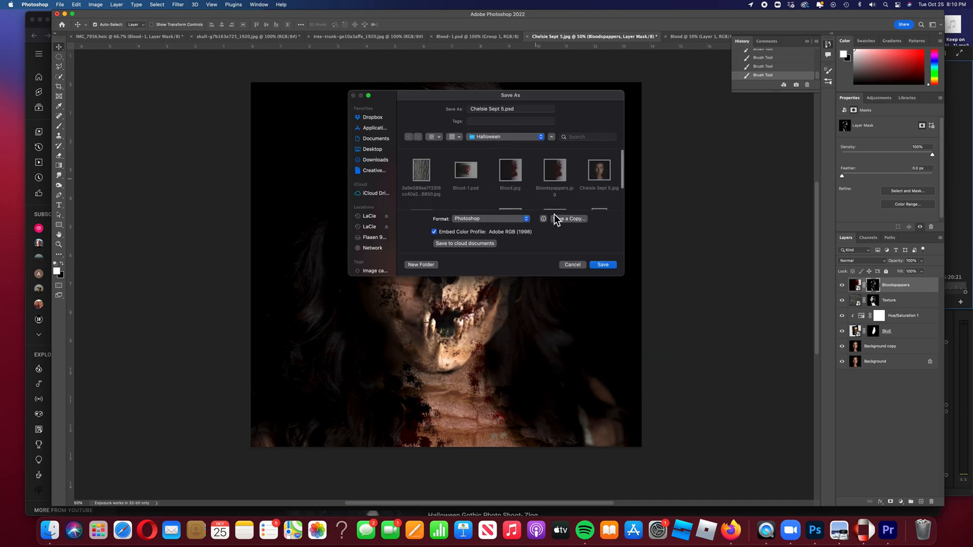
left_click(574, 267)
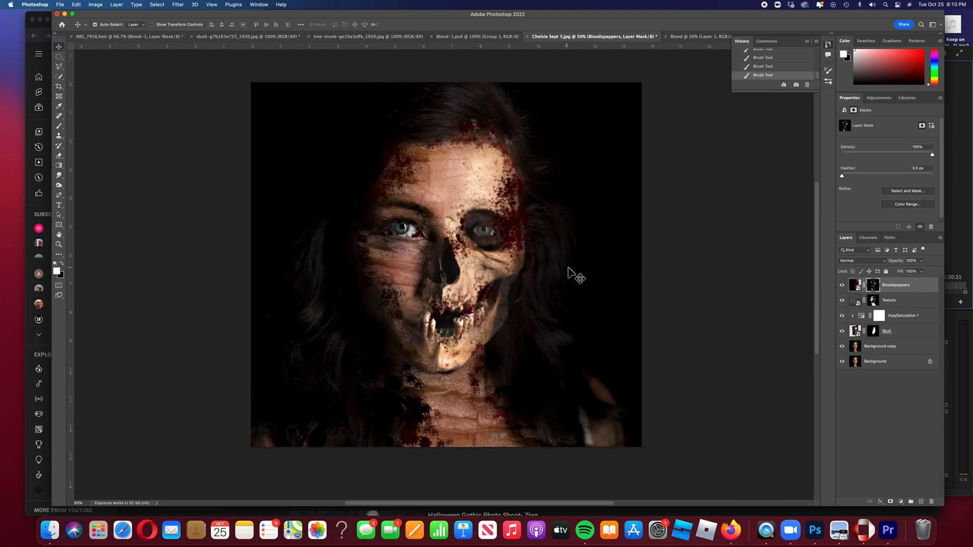